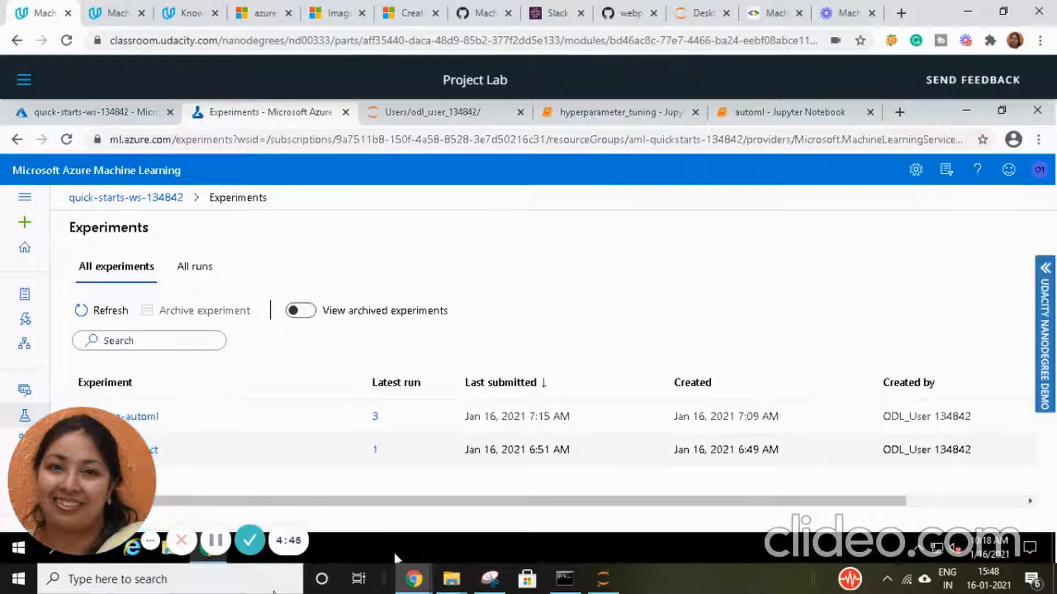
Step: List all runs in the workspace and open the Hyperdrive run of the capstone-project experiment
left_click_drag(114, 462, 810, 243)
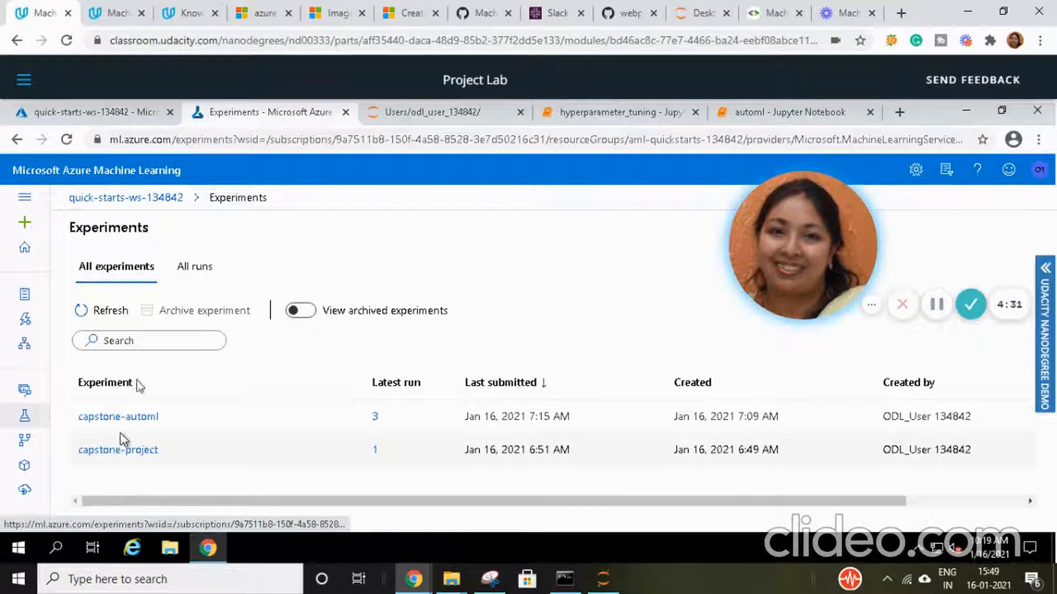
left_click(199, 267)
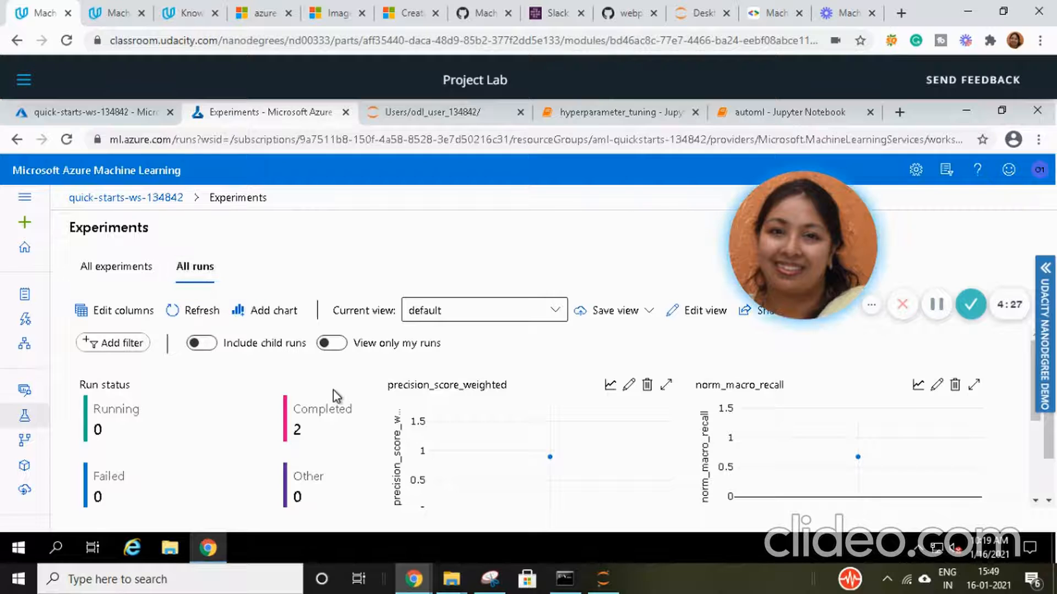
scroll(332, 390, "down", 3)
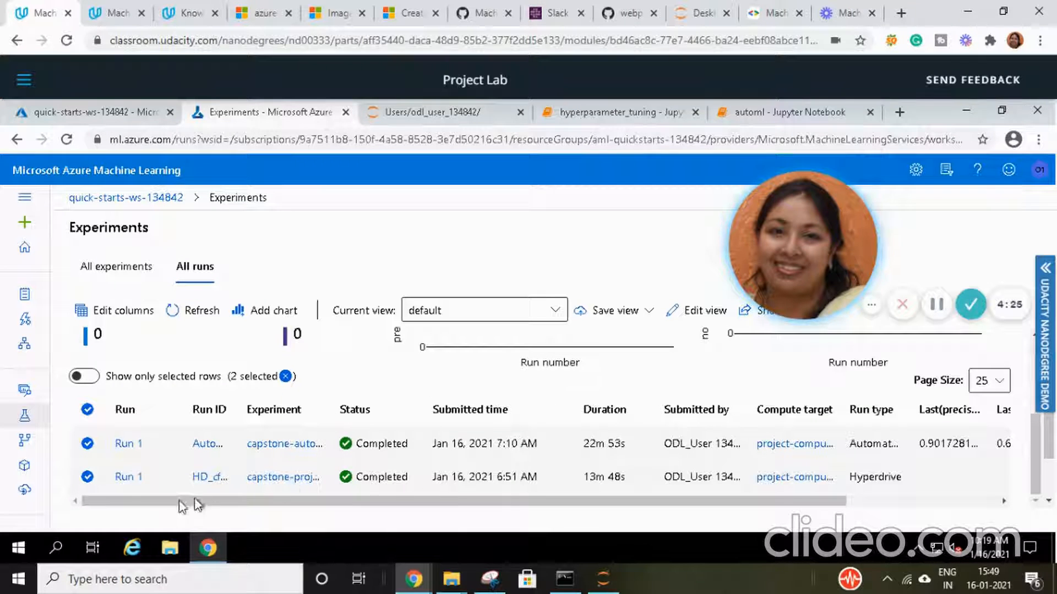
left_click(124, 478)
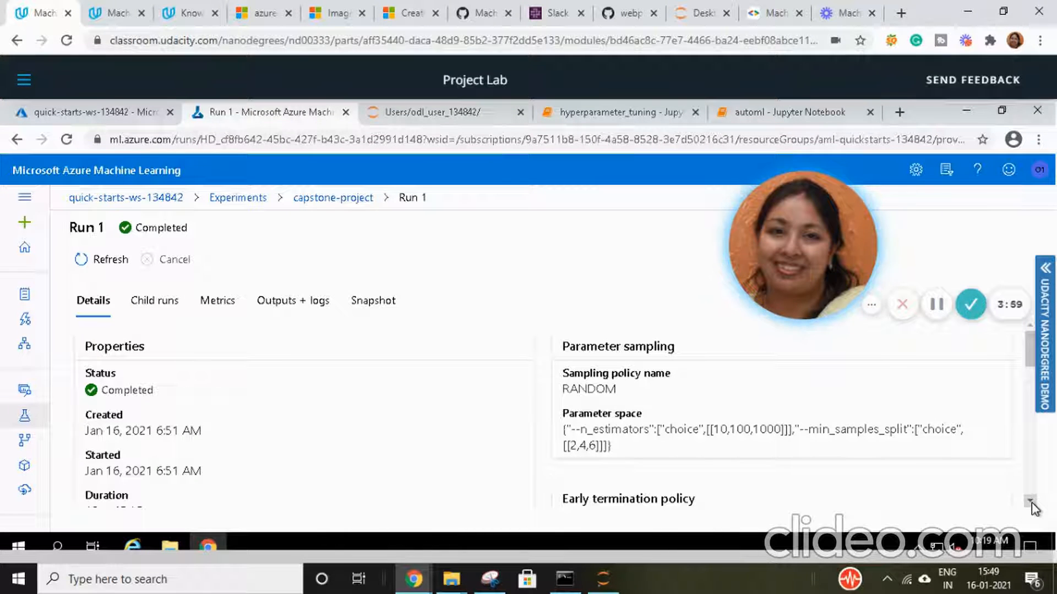
Step: Review the Hyperdrive run's details, including parameter sampling, early termination policy, primary metric and run properties
left_click(1029, 501)
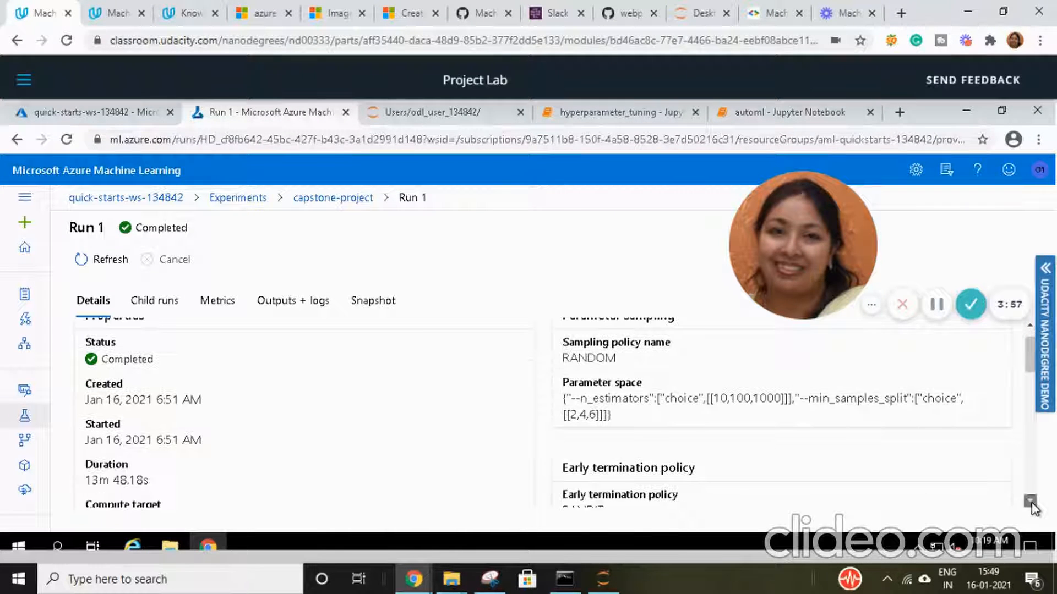
left_click(1030, 501)
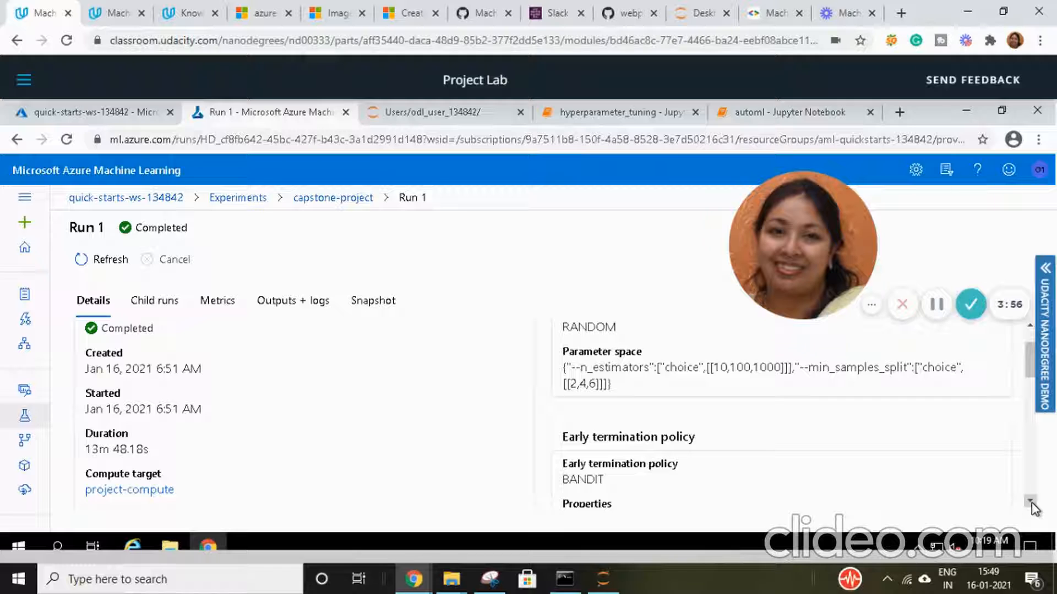
left_click(1030, 501)
left_click(1030, 501)
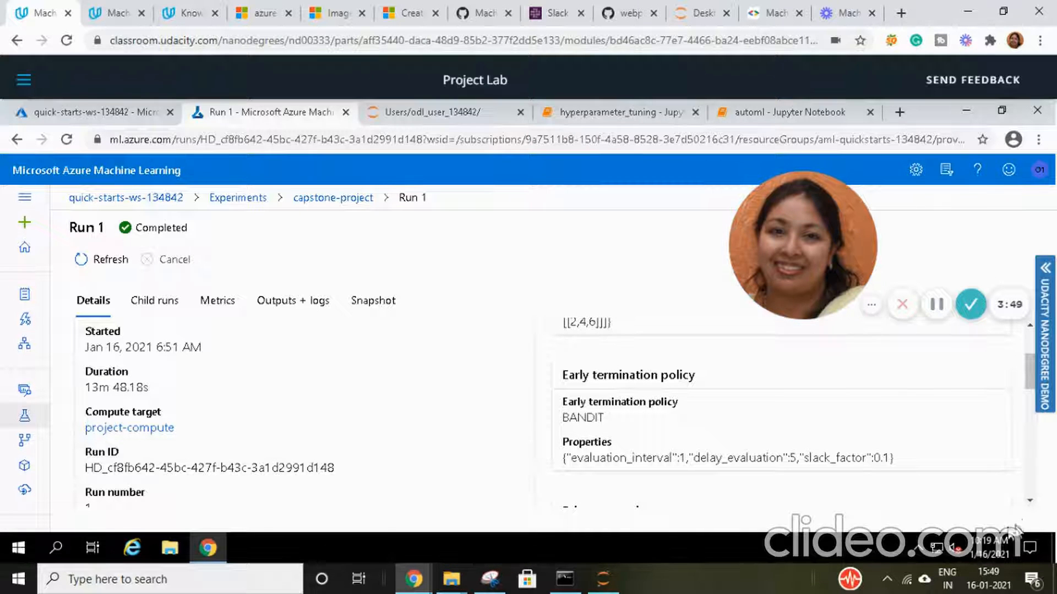
left_click(1029, 501)
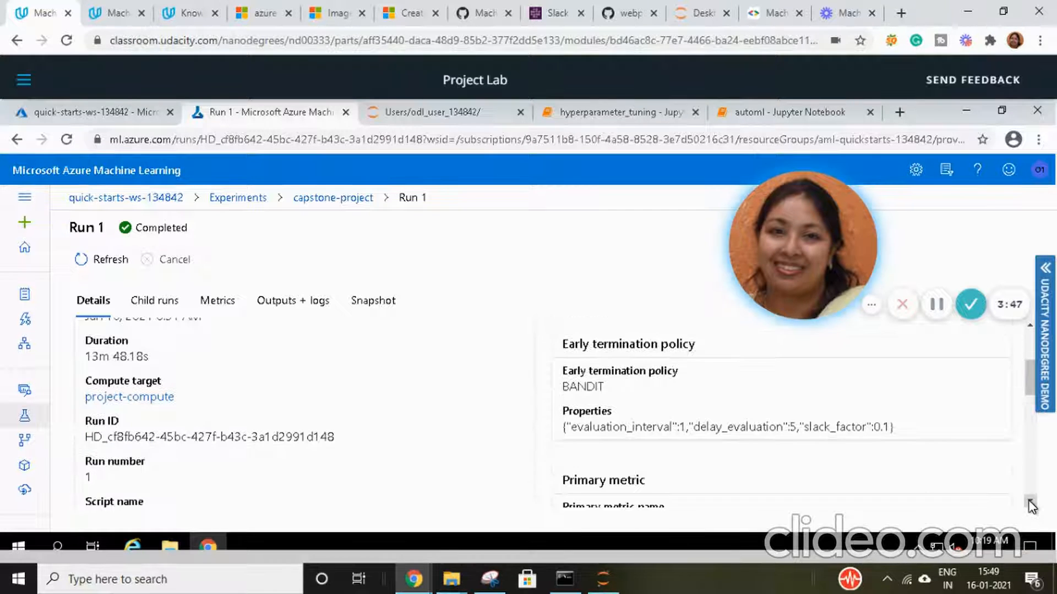
left_click(1029, 502)
left_click(1029, 502)
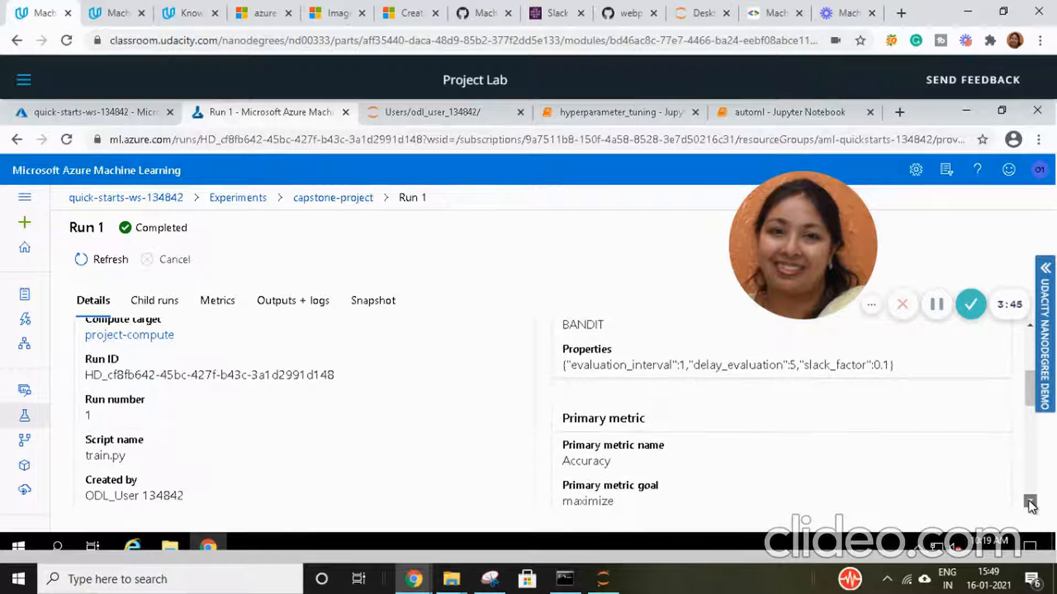
left_click(1029, 502)
left_click(1029, 502)
left_click(1030, 502)
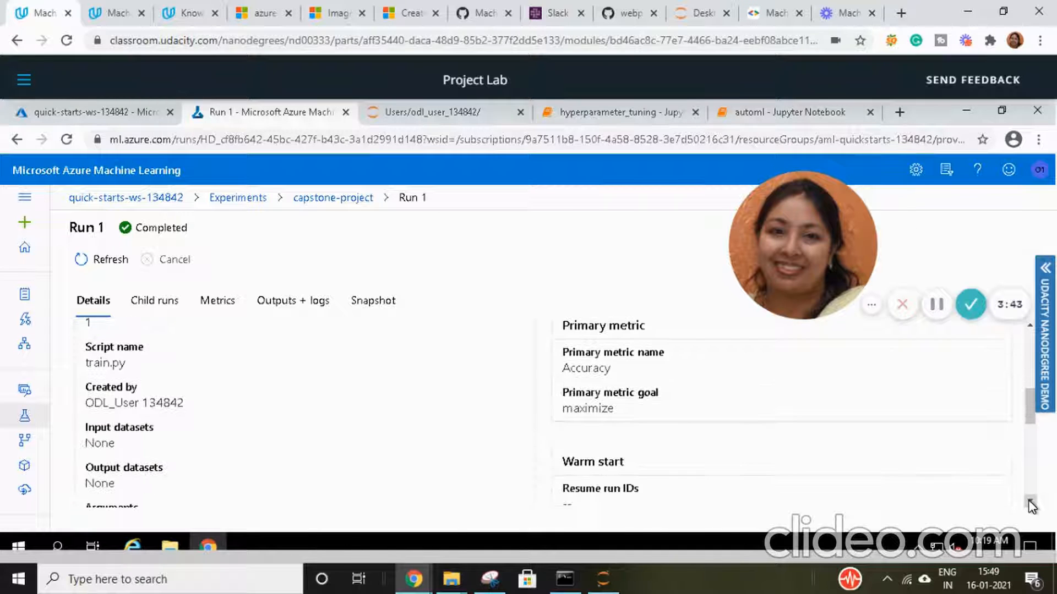
left_click(1029, 502)
left_click(1030, 502)
left_click(1029, 502)
left_click(1029, 502)
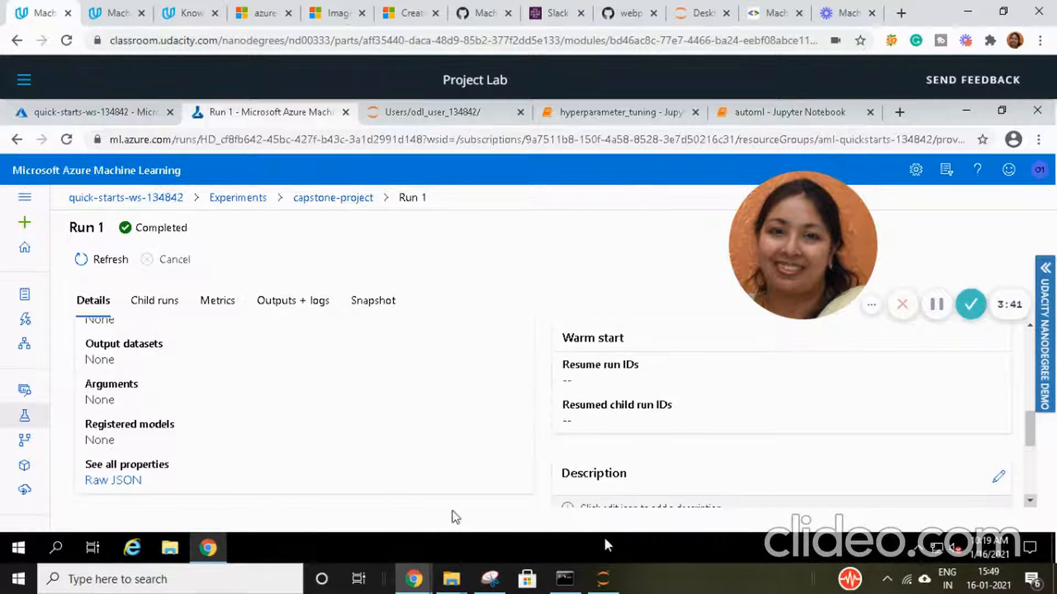
Step: Examine the Hyperdrive run's child runs, comparing accuracy and hyperparameters in the charts and the table
left_click(171, 304)
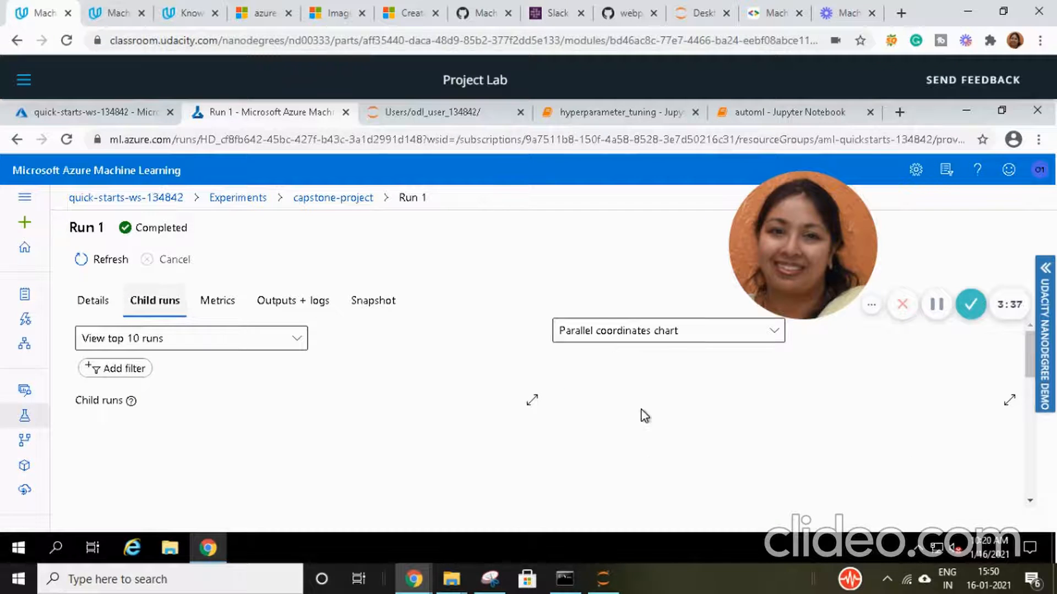
scroll(641, 411, "down", 3)
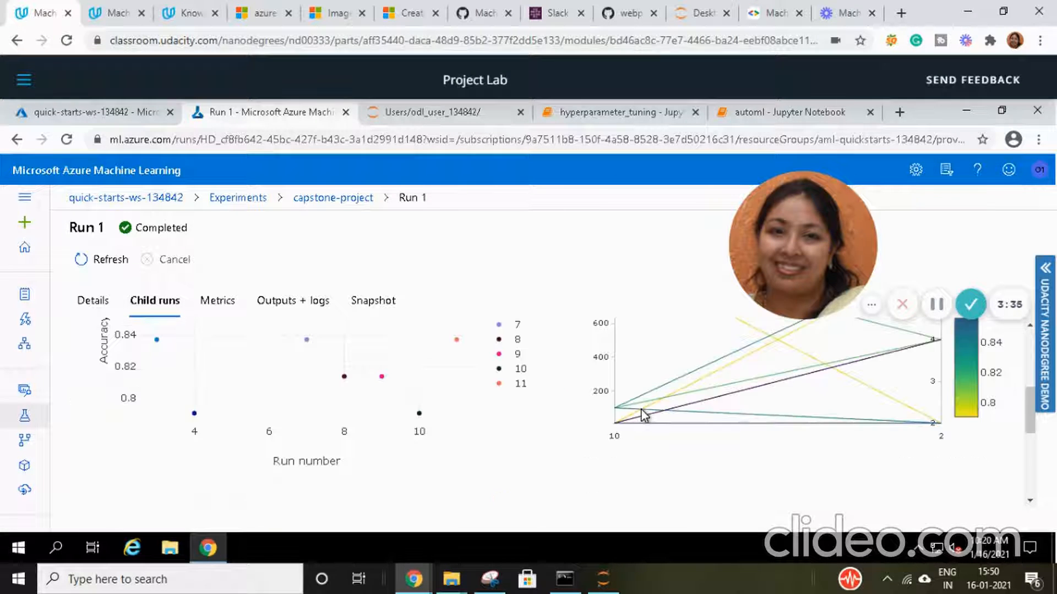
scroll(623, 413, "down", 5)
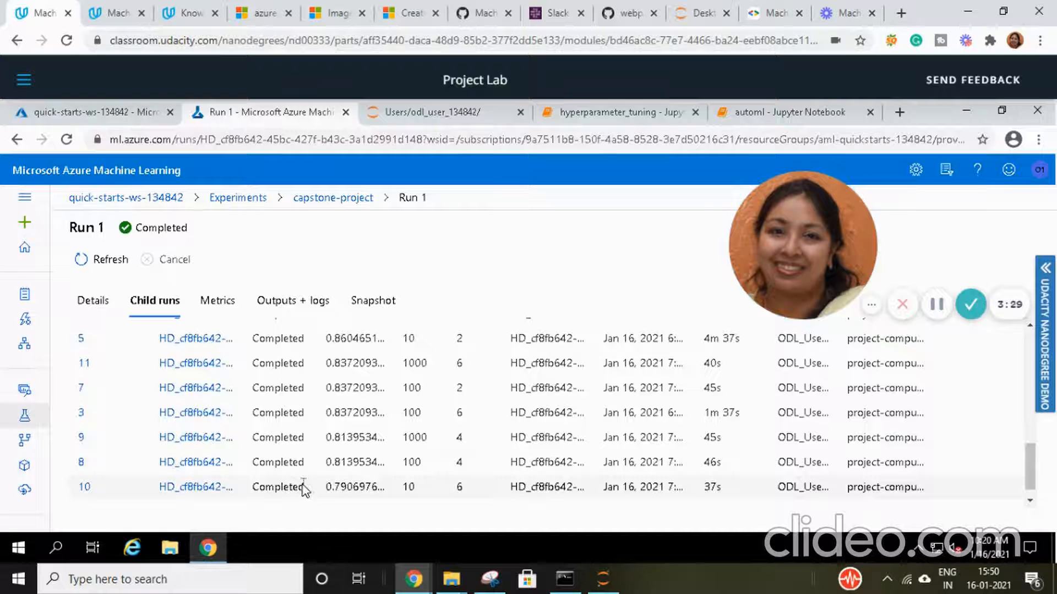
scroll(303, 488, "up", 3)
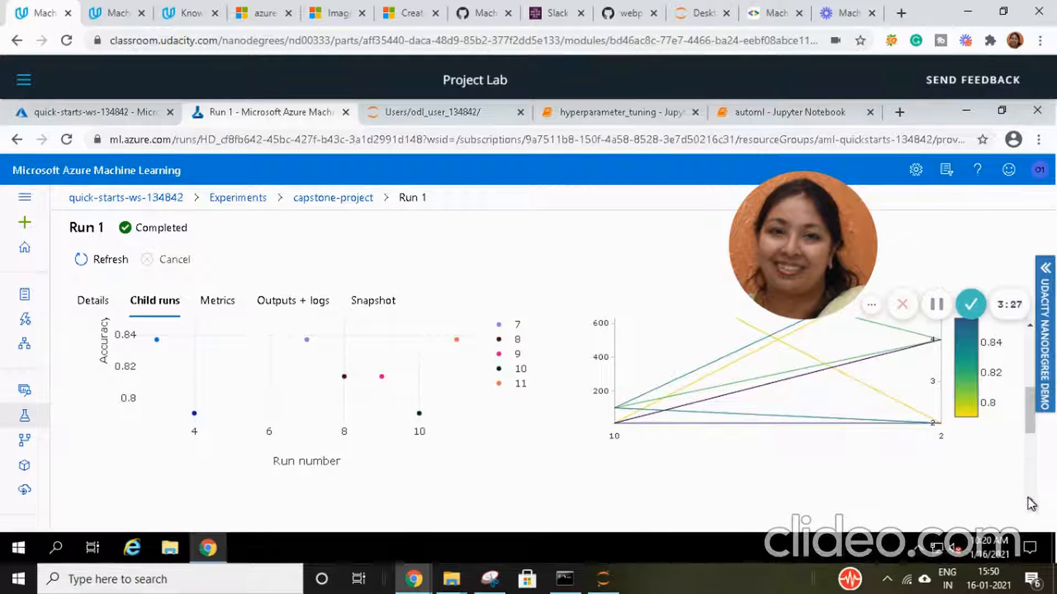
scroll(1031, 504, "down", 3)
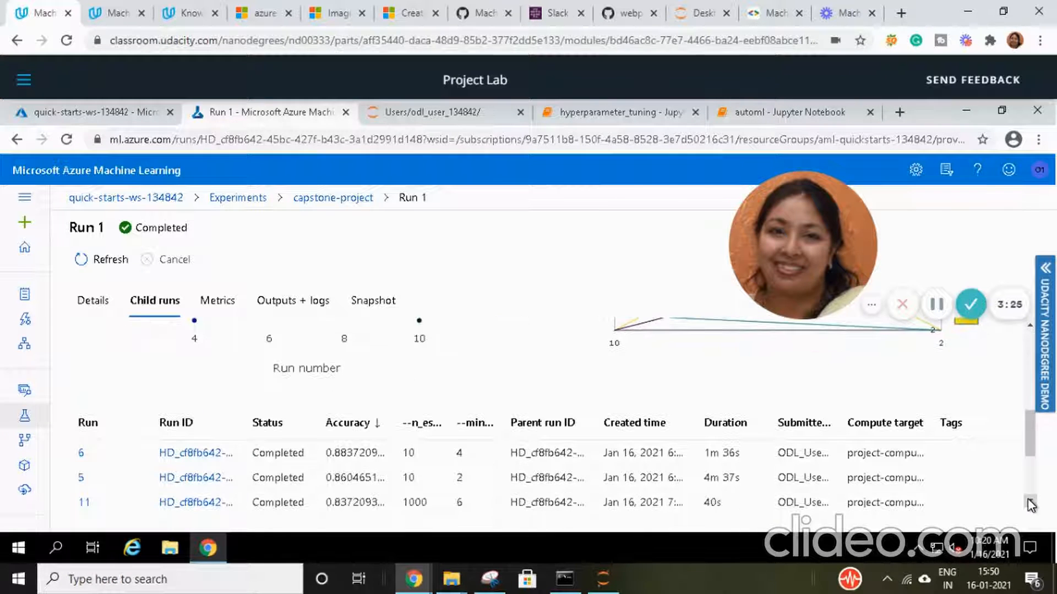
left_click(1030, 503)
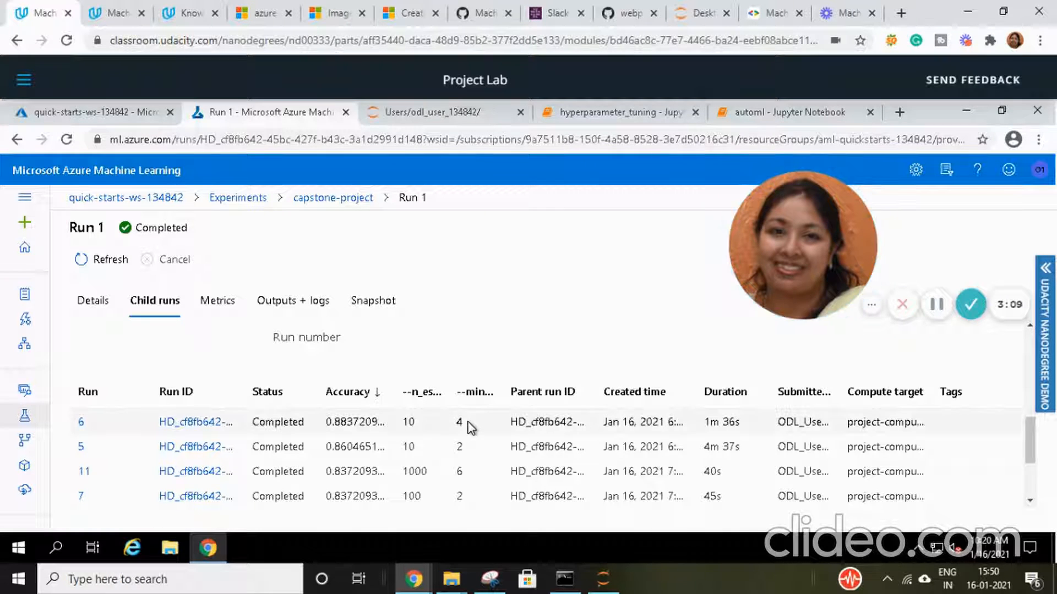
Step: Open the child run with the highest accuracy and review its metrics, environment, arguments and registered model
left_click(198, 427)
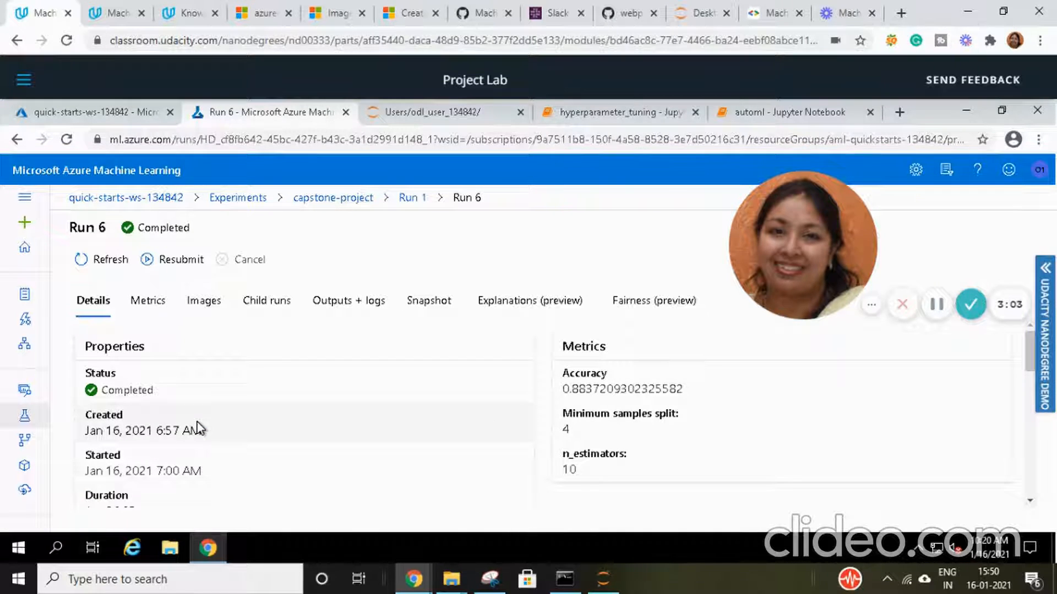
scroll(198, 428, "down", 4)
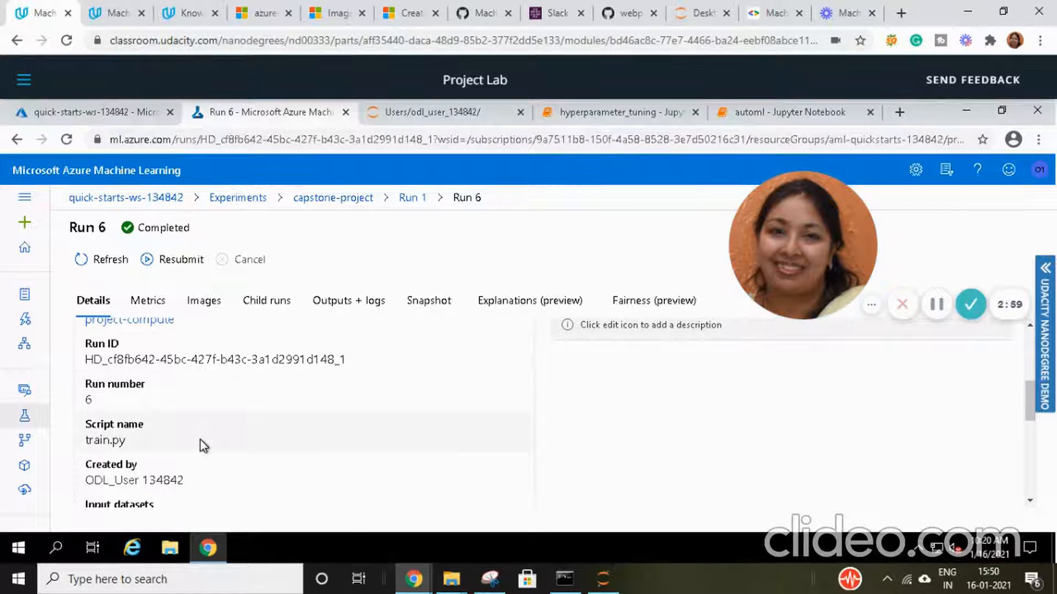
scroll(200, 440, "down", 3)
scroll(204, 445, "down", 2)
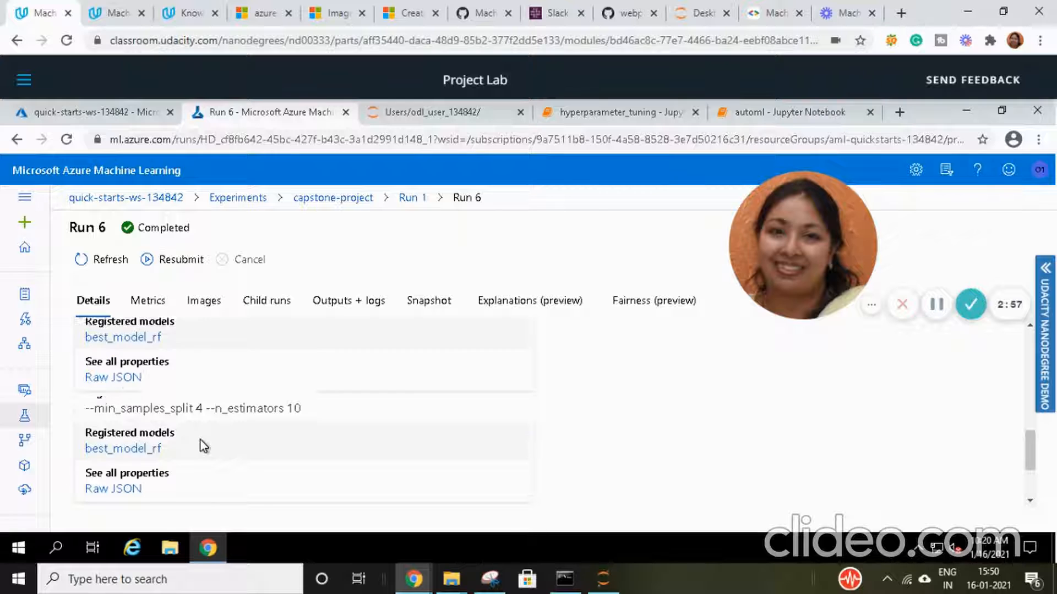
scroll(200, 440, "up", 3)
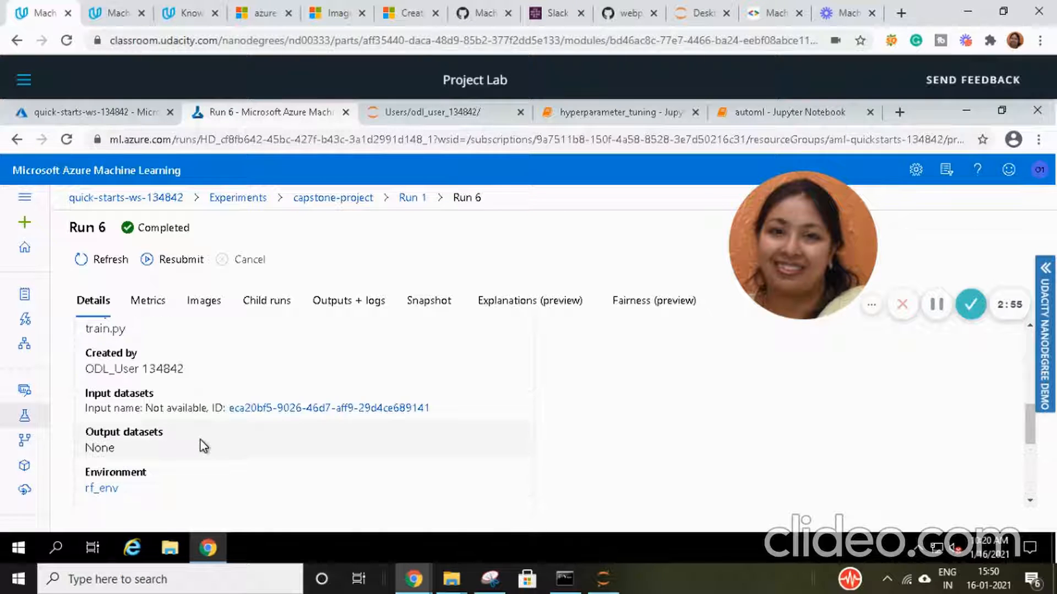
scroll(200, 446, "down", 4)
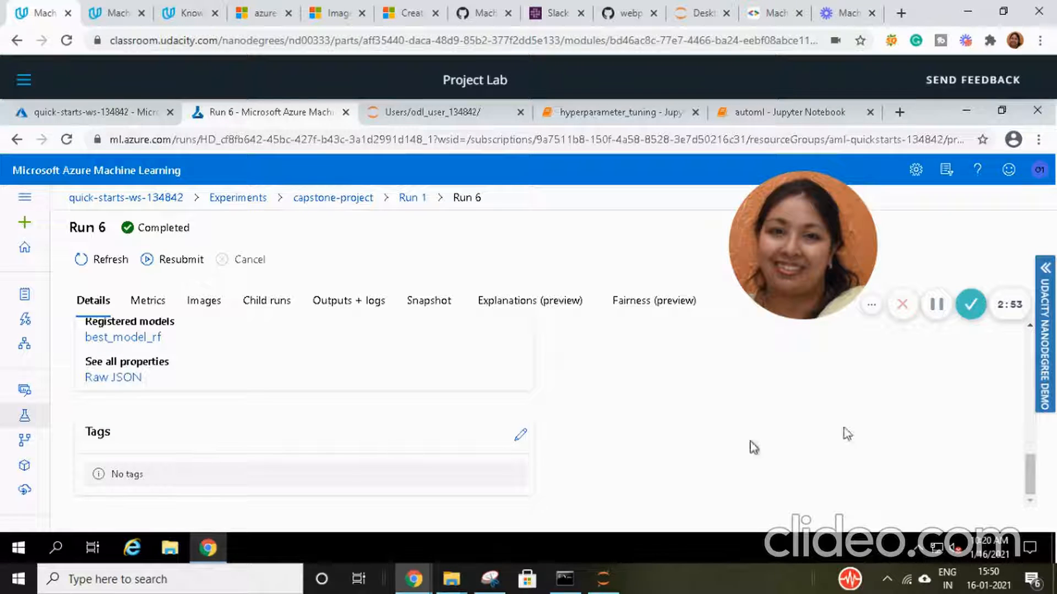
left_click(1026, 326)
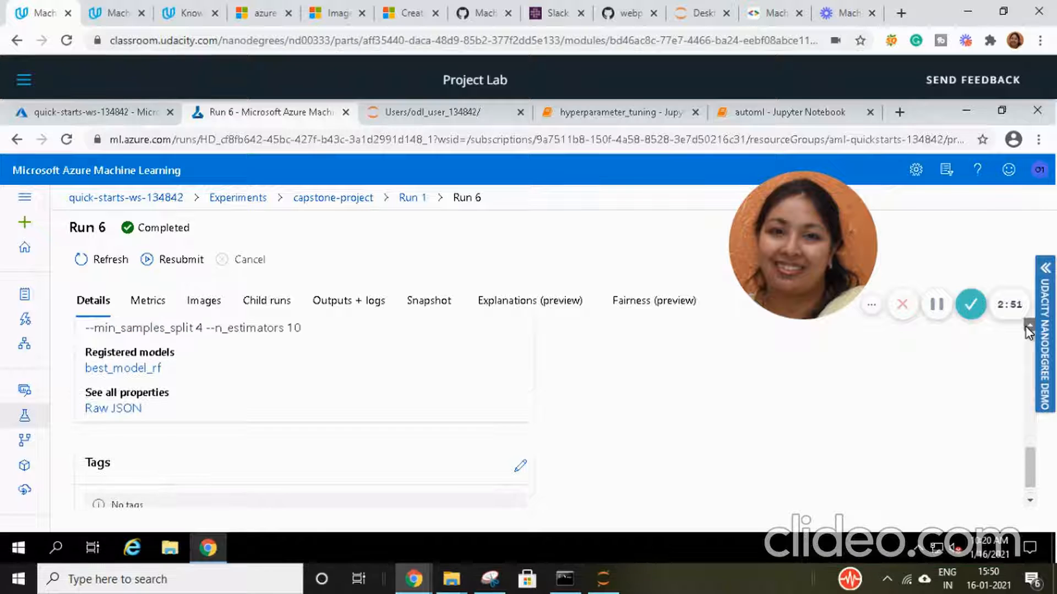
left_click(1027, 327)
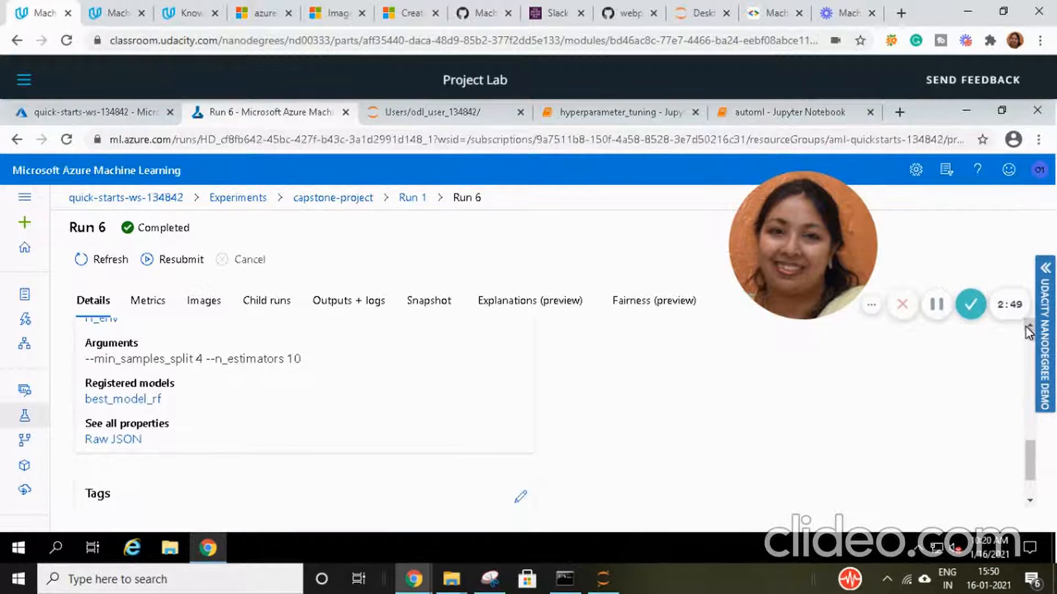
left_click(1027, 327)
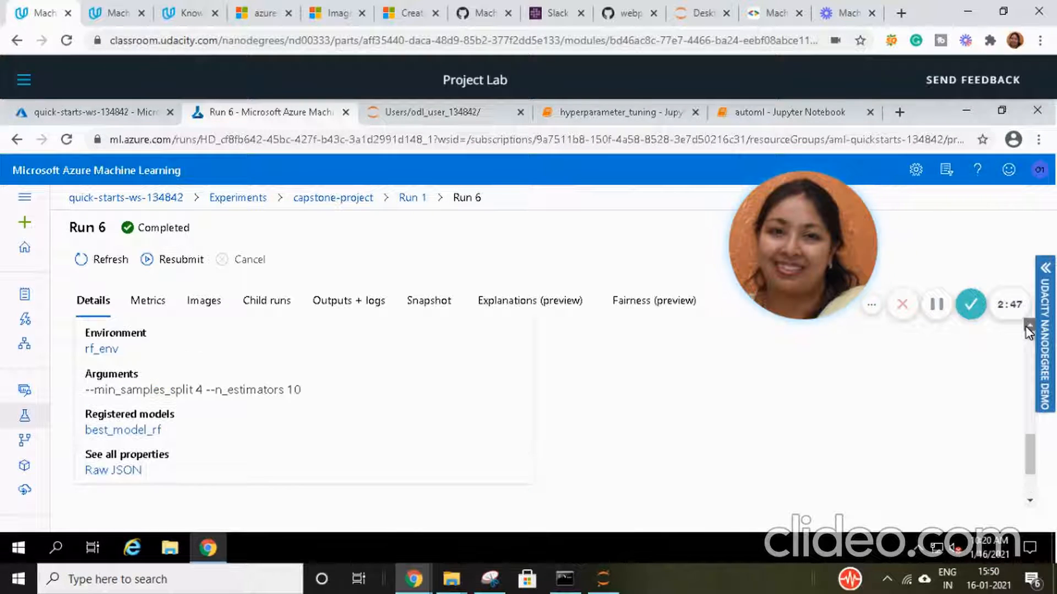
left_click(1027, 327)
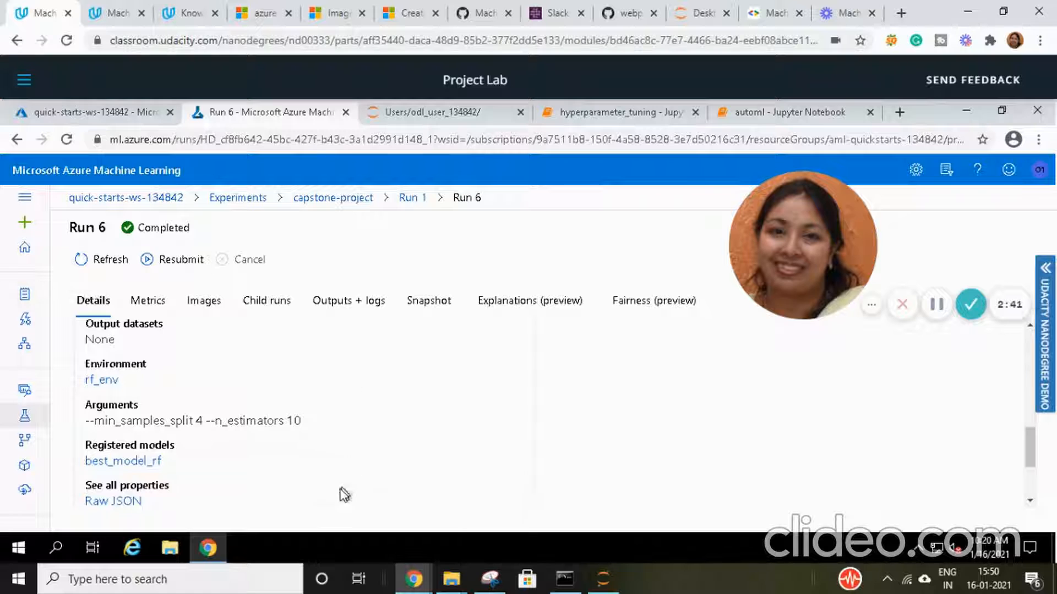
Step: Return to the experiments list and open Run 1 of the capstone-automl experiment
left_click(237, 202)
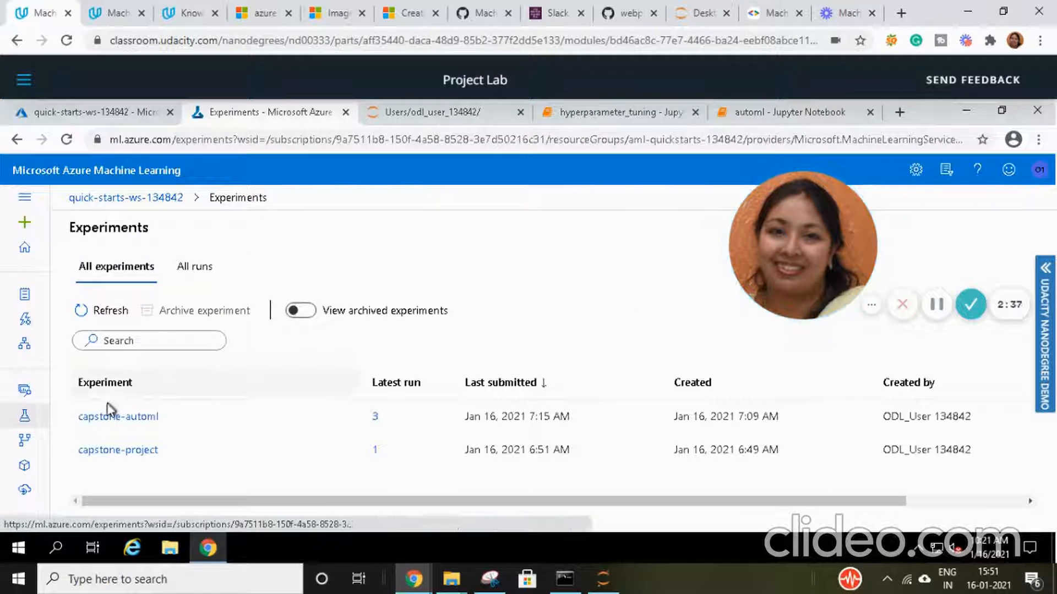
left_click(99, 418)
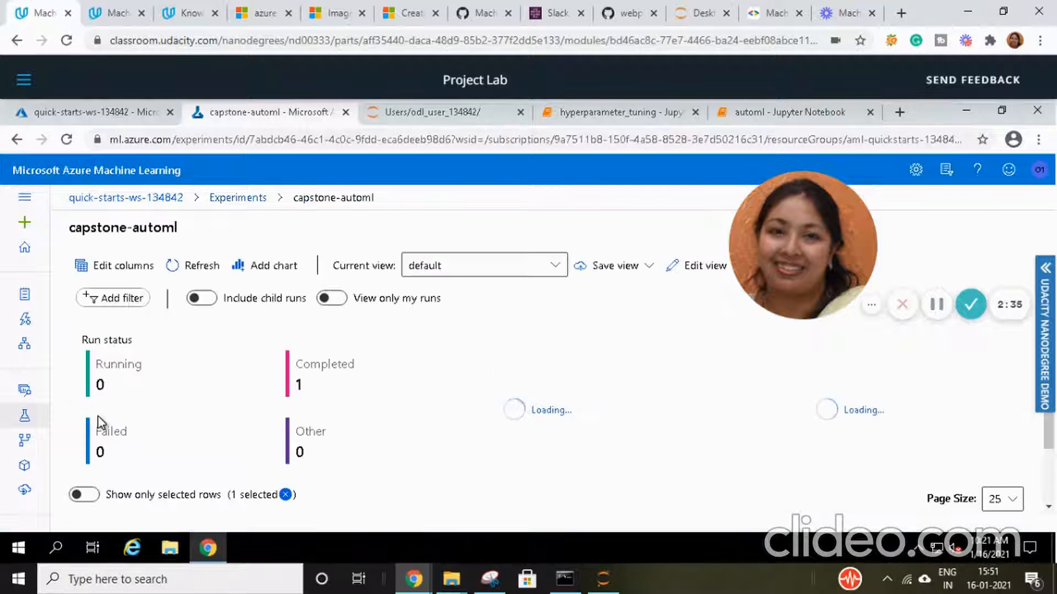
scroll(99, 423, "down", 2)
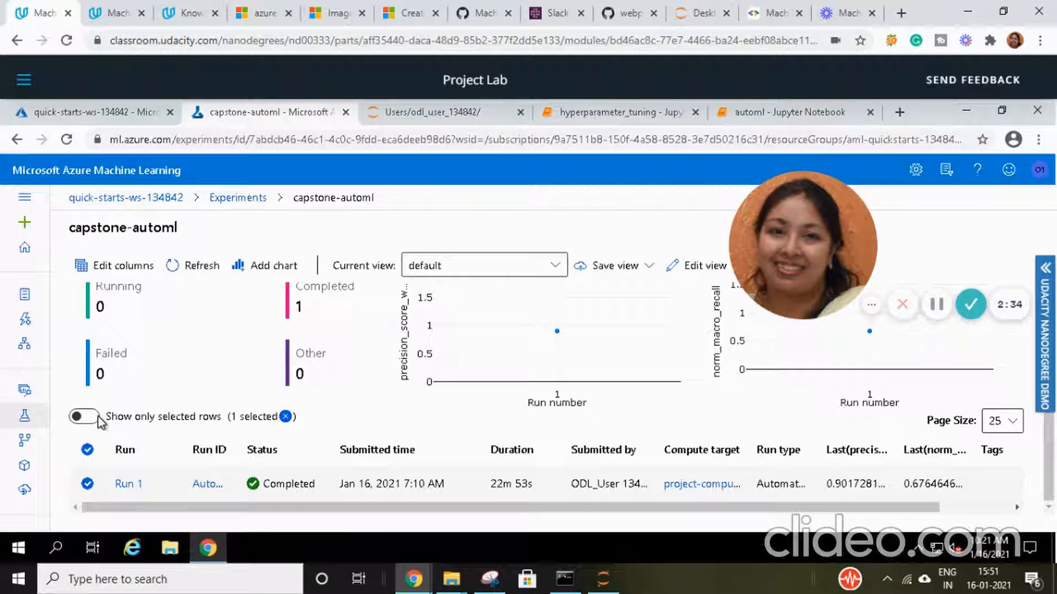
left_click(125, 484)
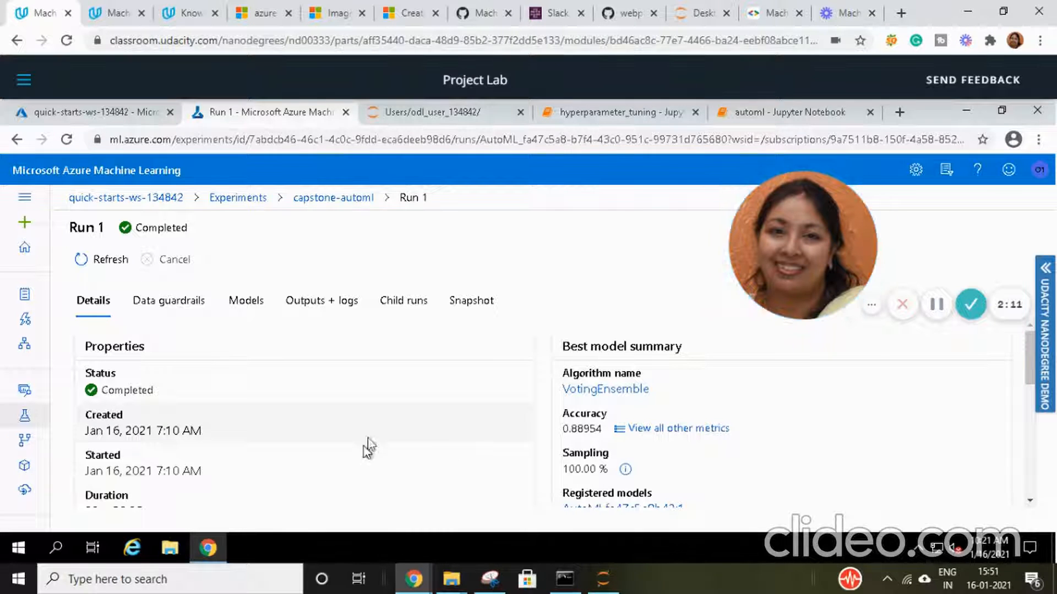
Step: Review the AutoML run's details, including the best model summary, deploy status and run summary
scroll(784, 433, "down", 5)
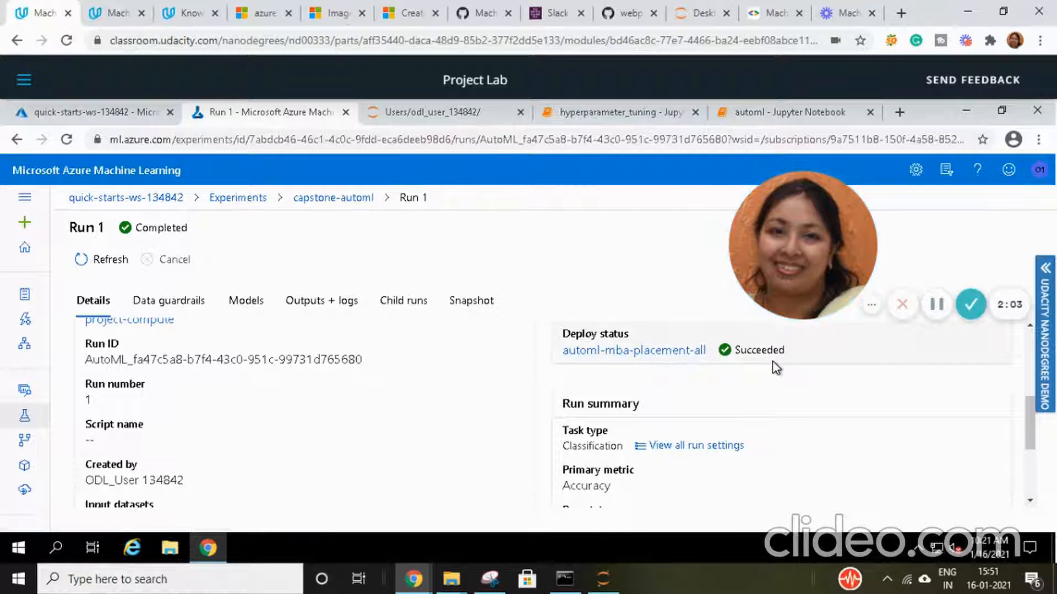
scroll(767, 431, "down", 3)
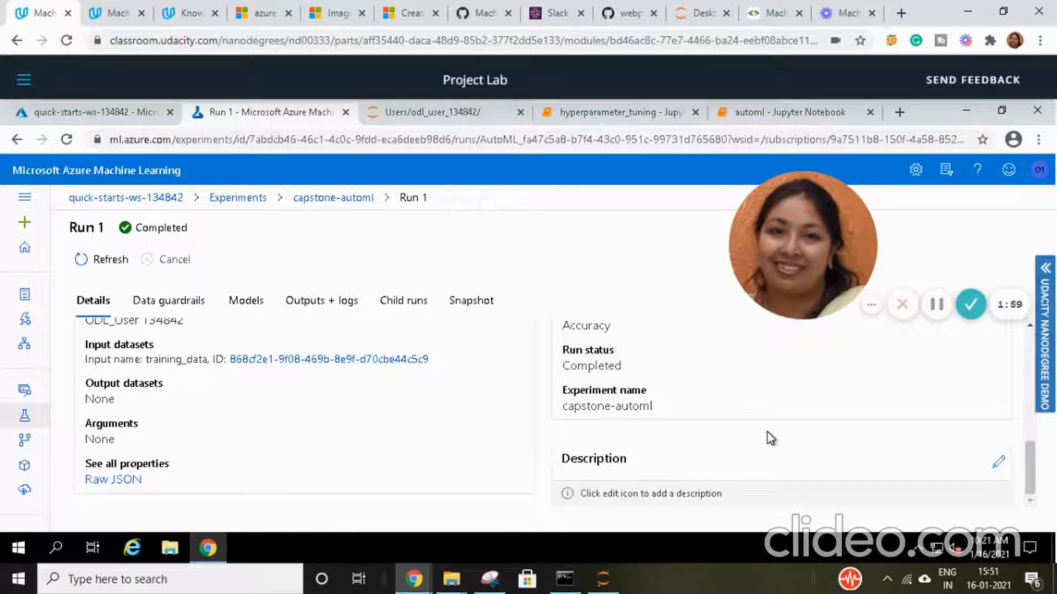
scroll(767, 431, "up", 3)
scroll(767, 431, "up", 3)
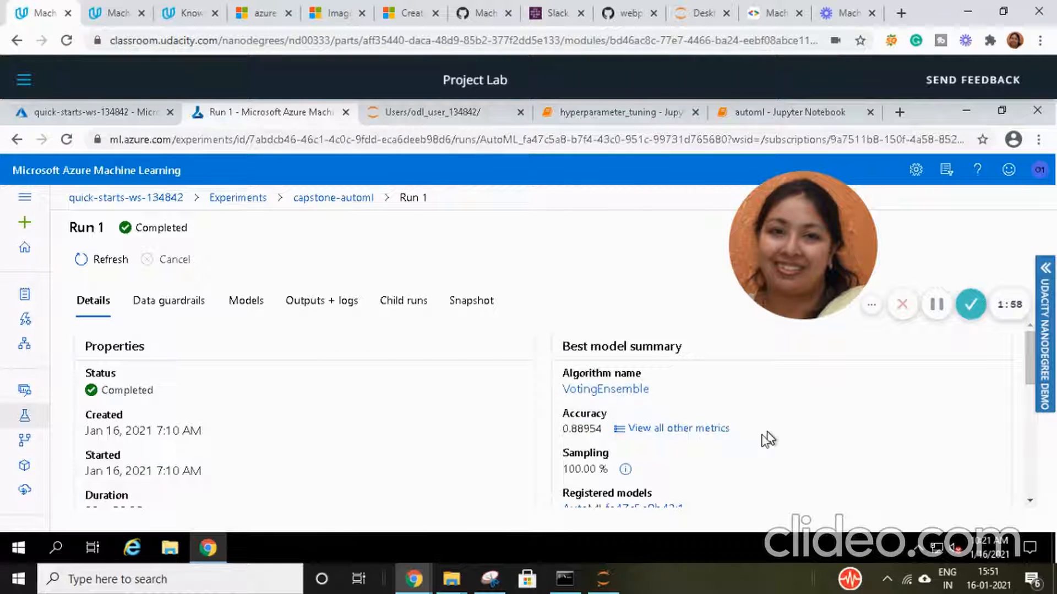
Step: Show the models trained by the AutoML run and compare their algorithms and accuracies
left_click(255, 302)
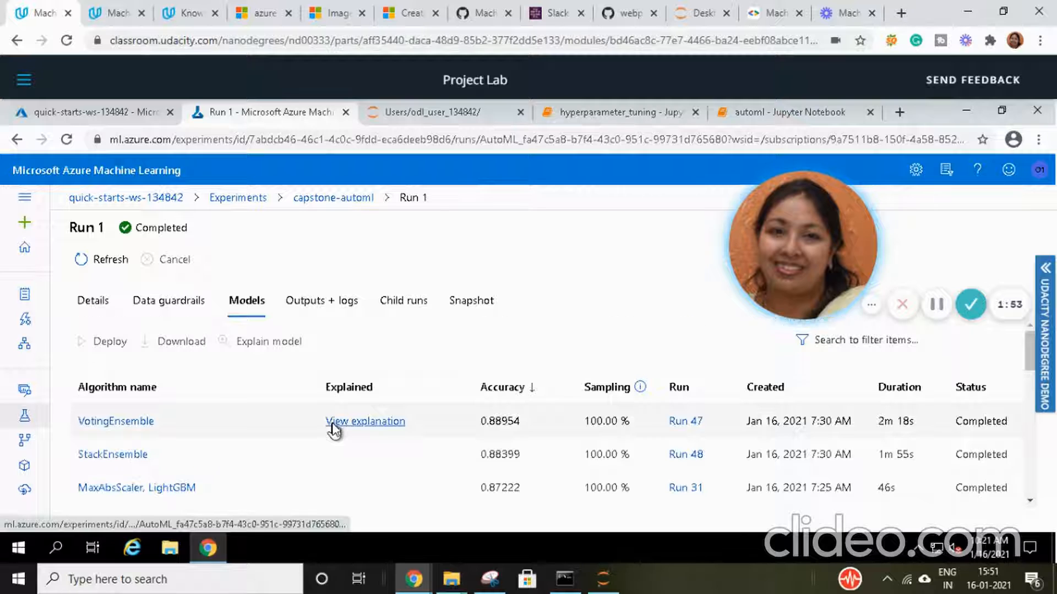
scroll(333, 429, "down", 5)
scroll(334, 429, "down", 3)
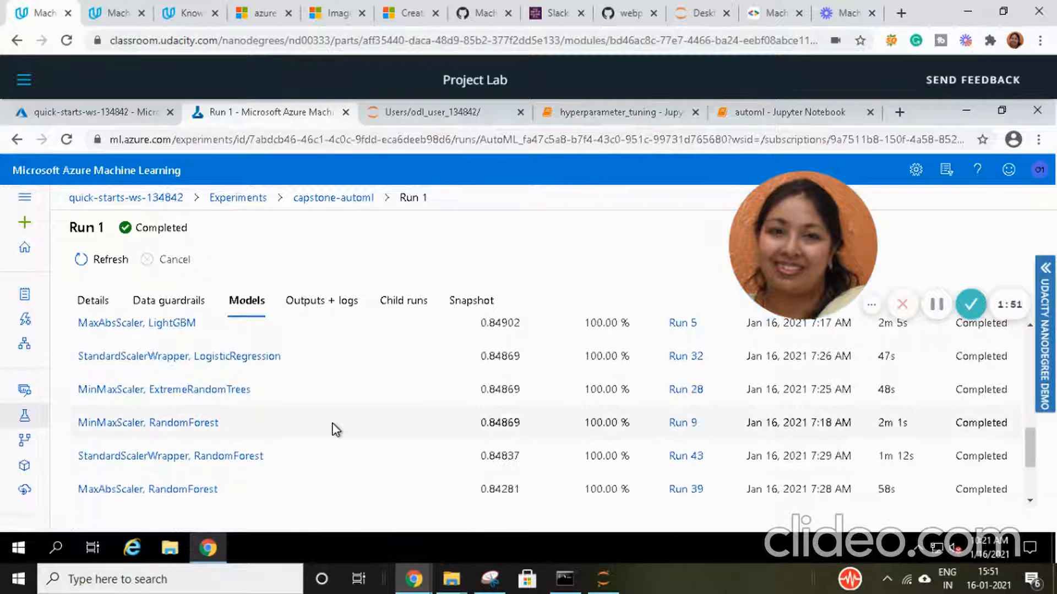
Step: Show the next page of the AutoML run's models and compare the remaining algorithms and their accuracies
scroll(333, 430, "down", 3)
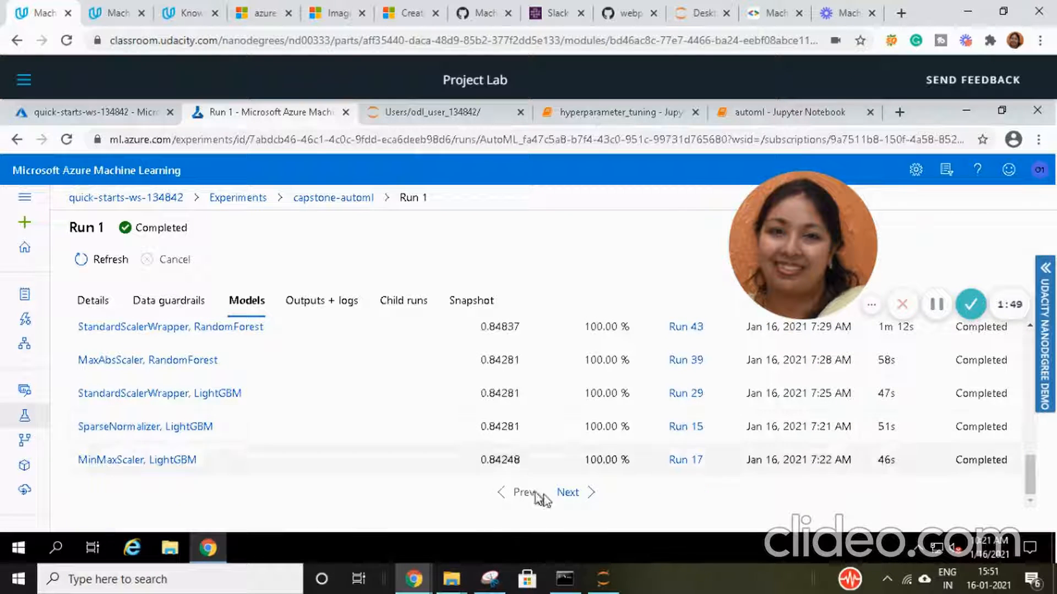
left_click(568, 492)
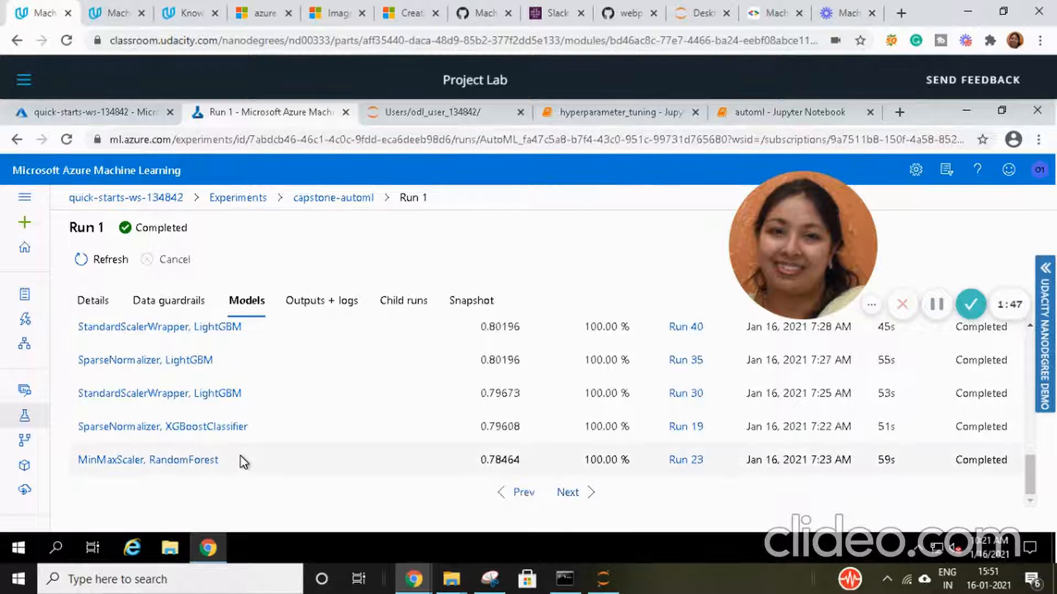
scroll(242, 461, "up", 10)
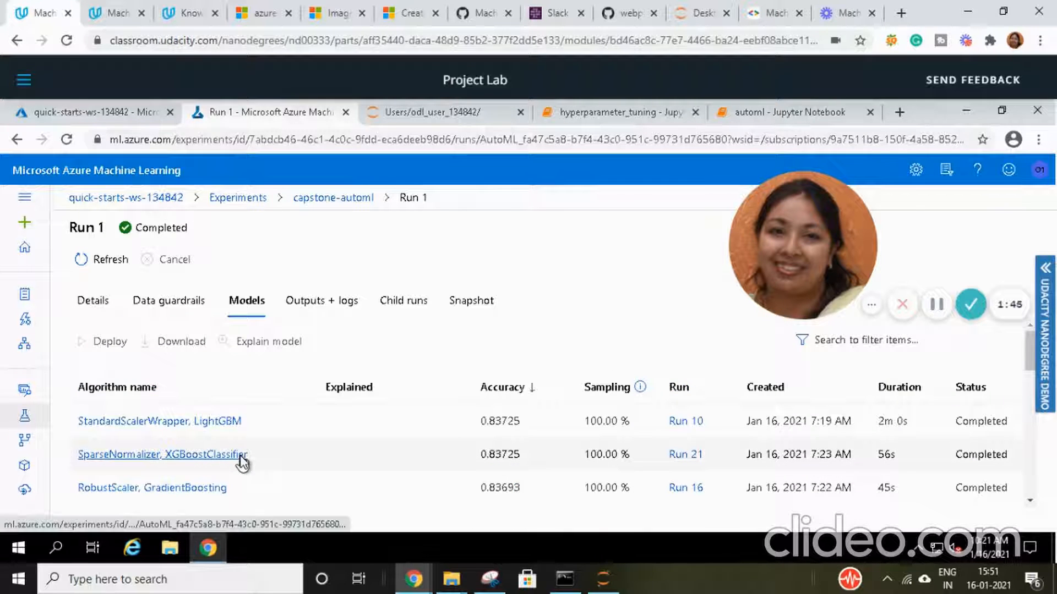
Step: Open the automl-mba-placement-all real-time endpoint and check its deployment state
left_click(24, 491)
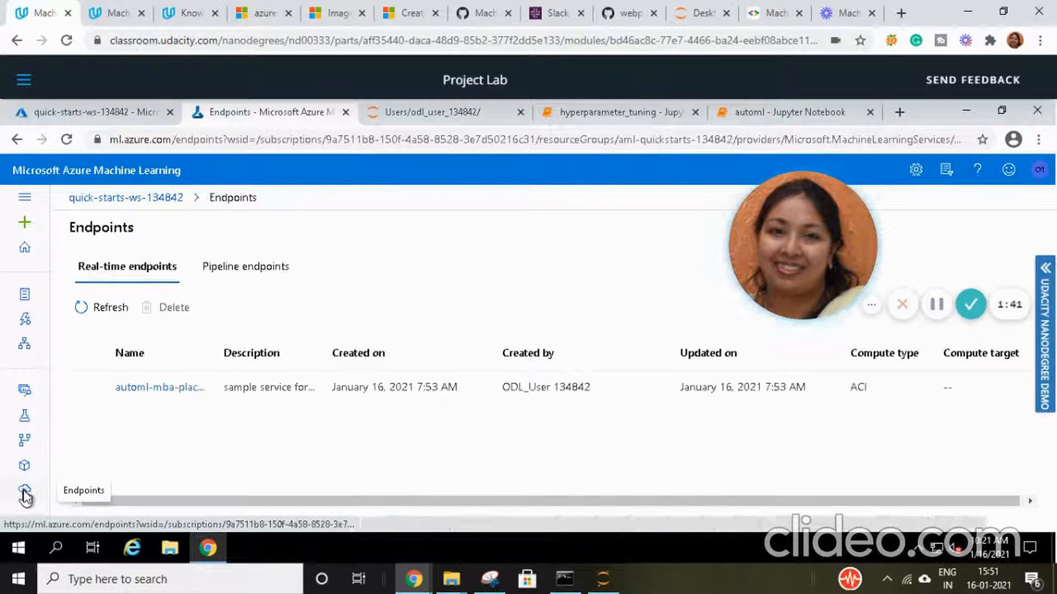
left_click(155, 391)
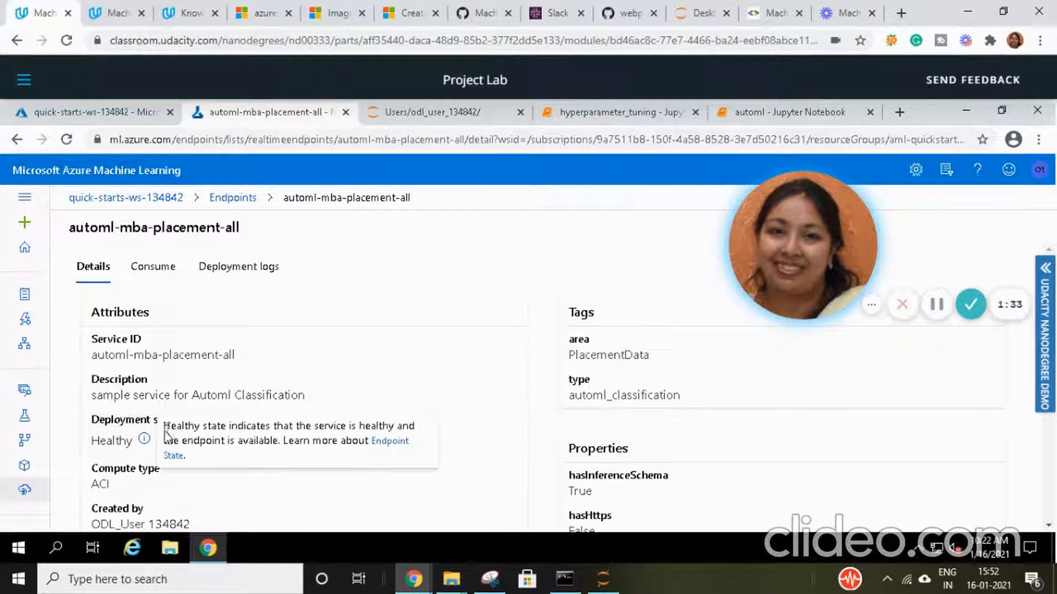
mouse_move(120, 447)
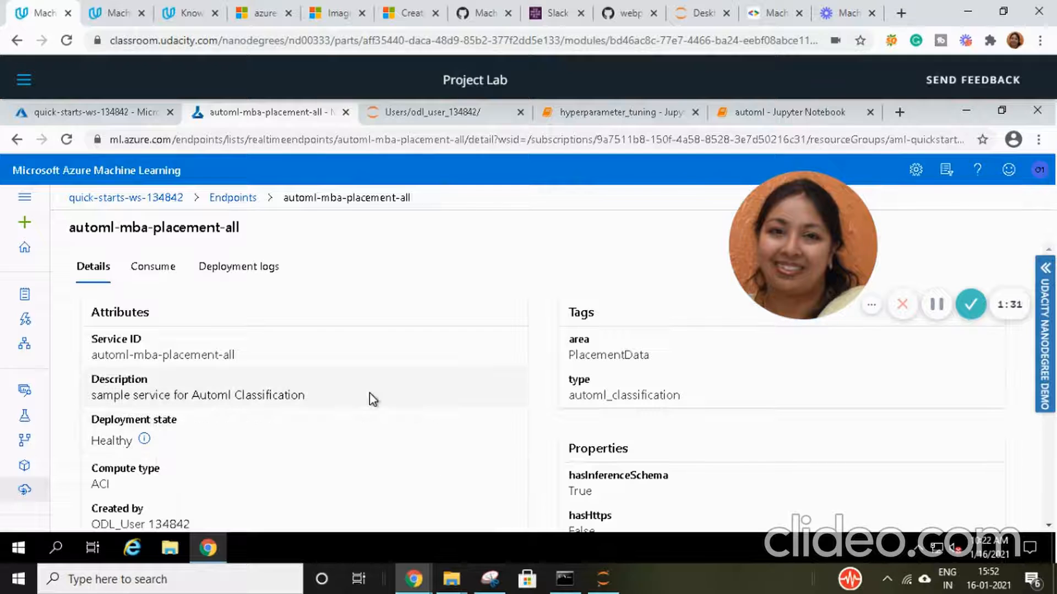
Step: Review the endpoint's REST endpoint, Swagger URI and Application Insights attributes, and show its basic consumption info
scroll(369, 393, "down", 4)
scroll(373, 400, "down", 4)
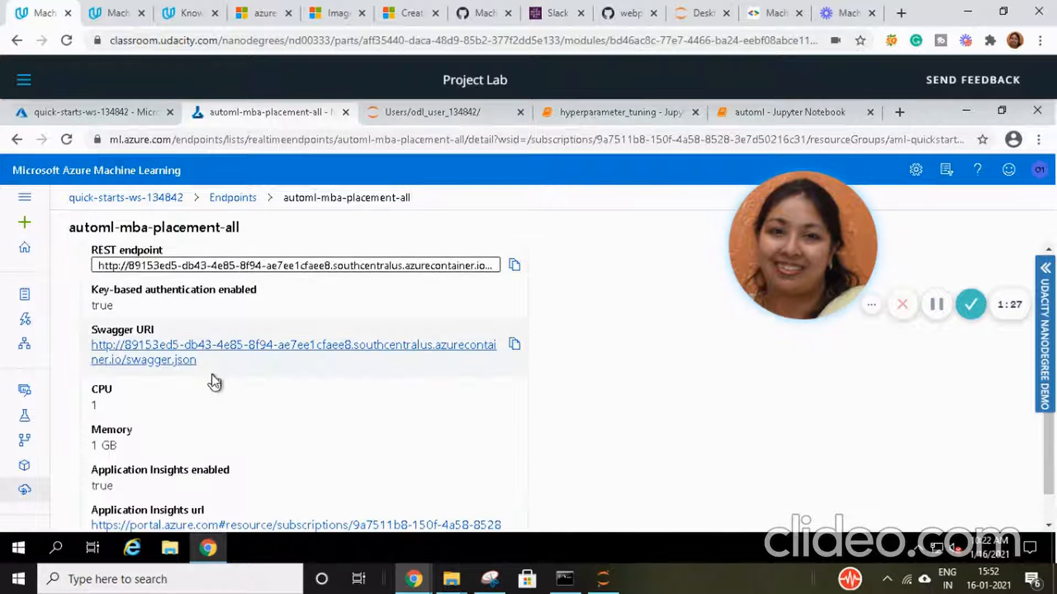
scroll(212, 378, "down", 2)
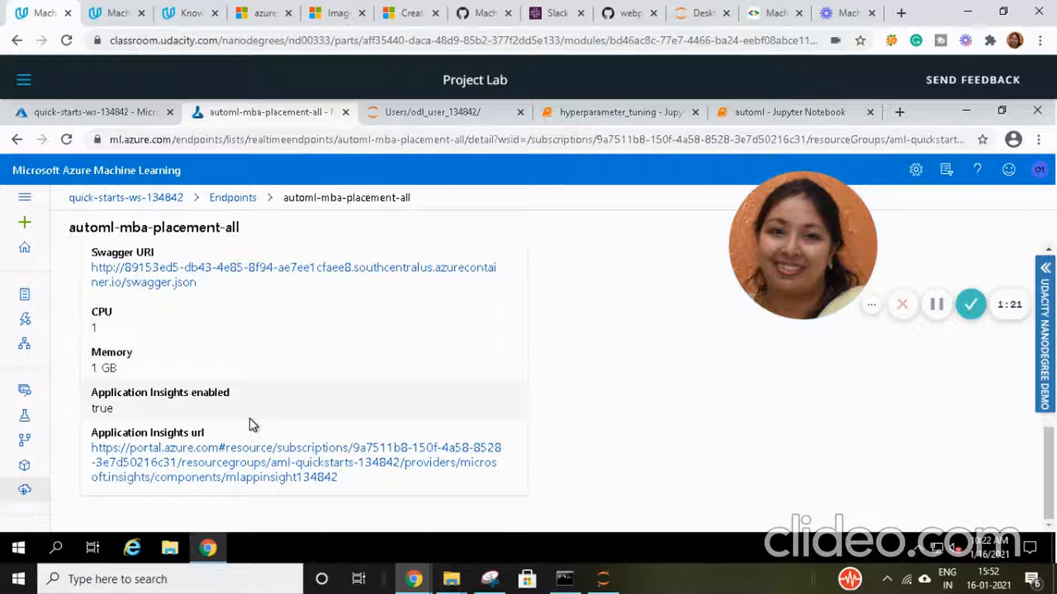
scroll(243, 465, "up", 4)
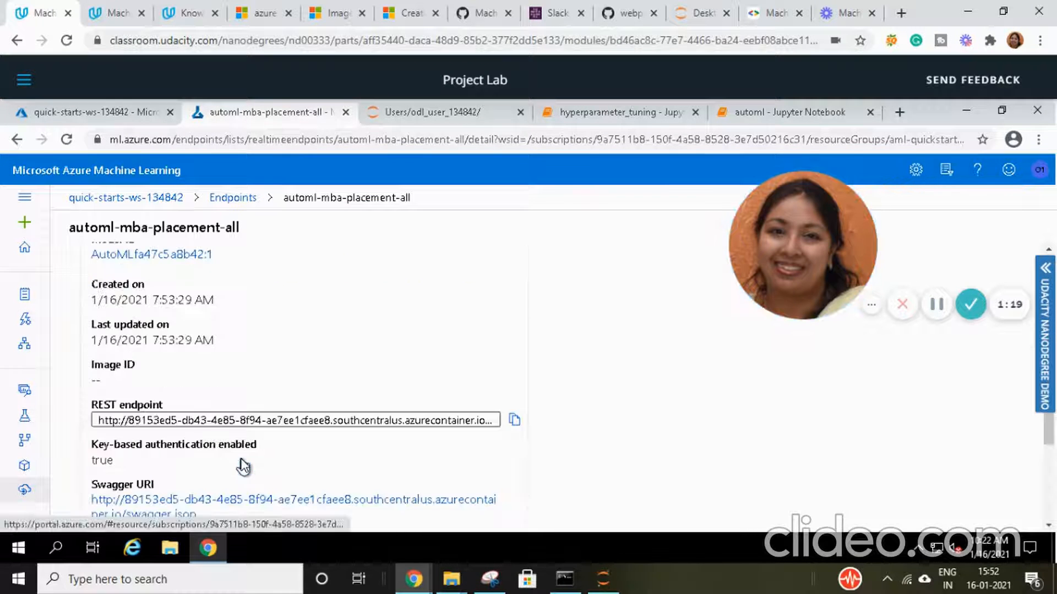
scroll(243, 465, "up", 4)
scroll(242, 465, "up", 3)
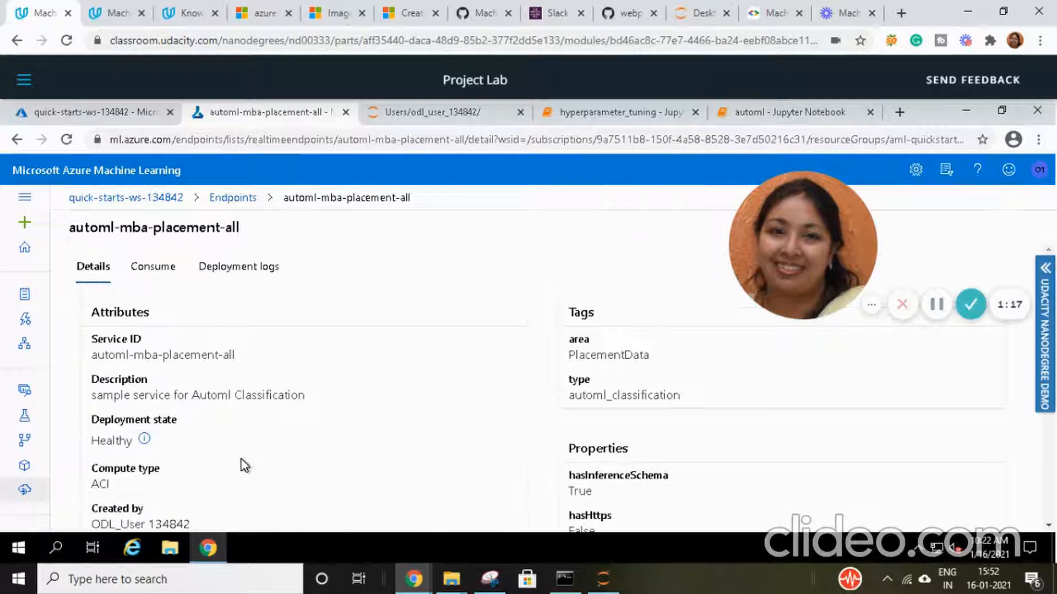
left_click(139, 268)
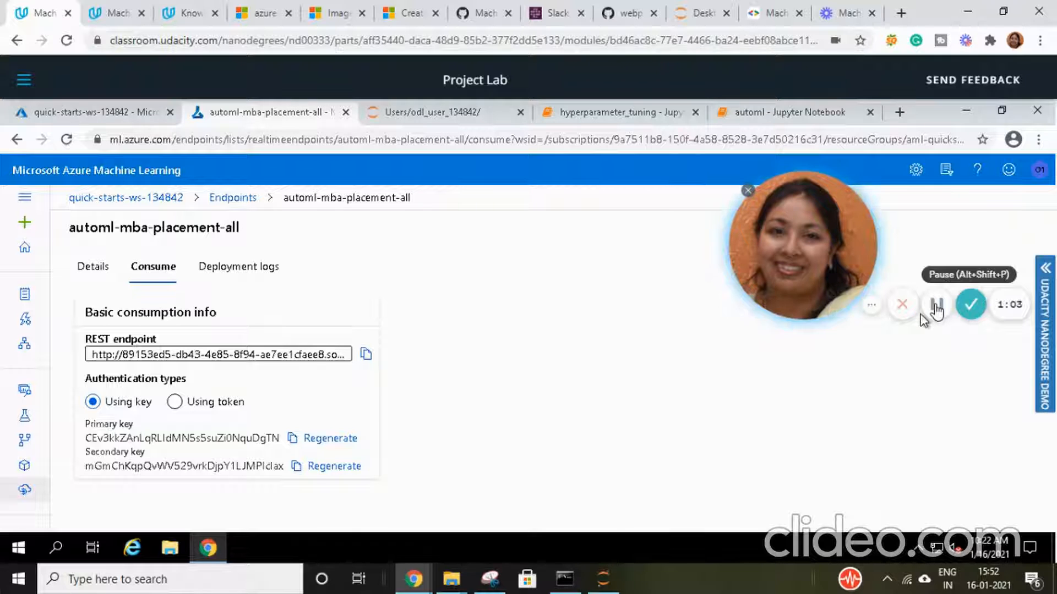
Step: Switch to the automl Jupyter notebook and run the cell that posts the test data to the deployed web service after its deployment code
left_click(779, 116)
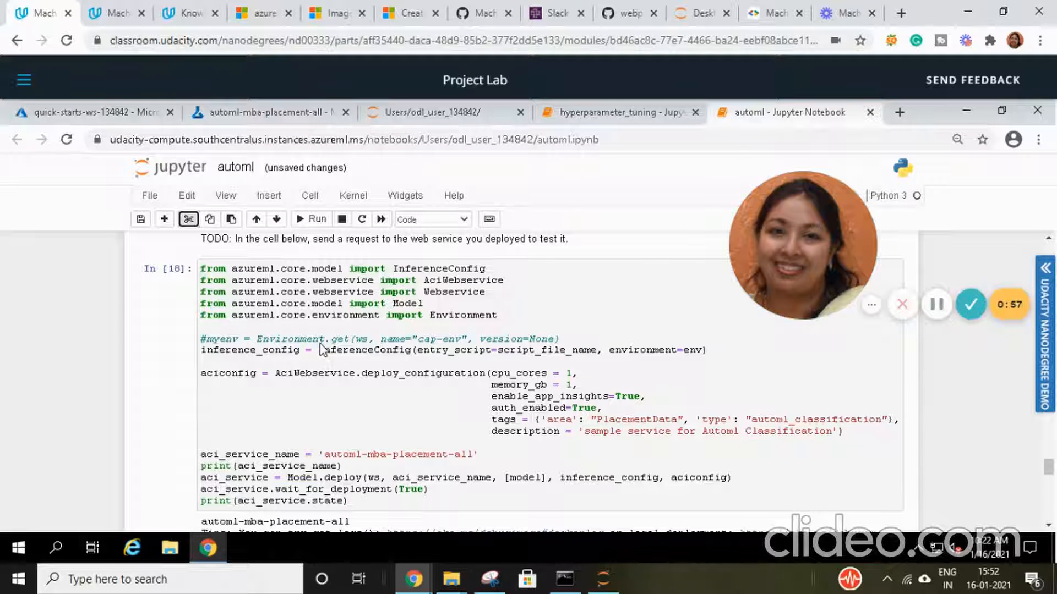
scroll(319, 343, "down", 4)
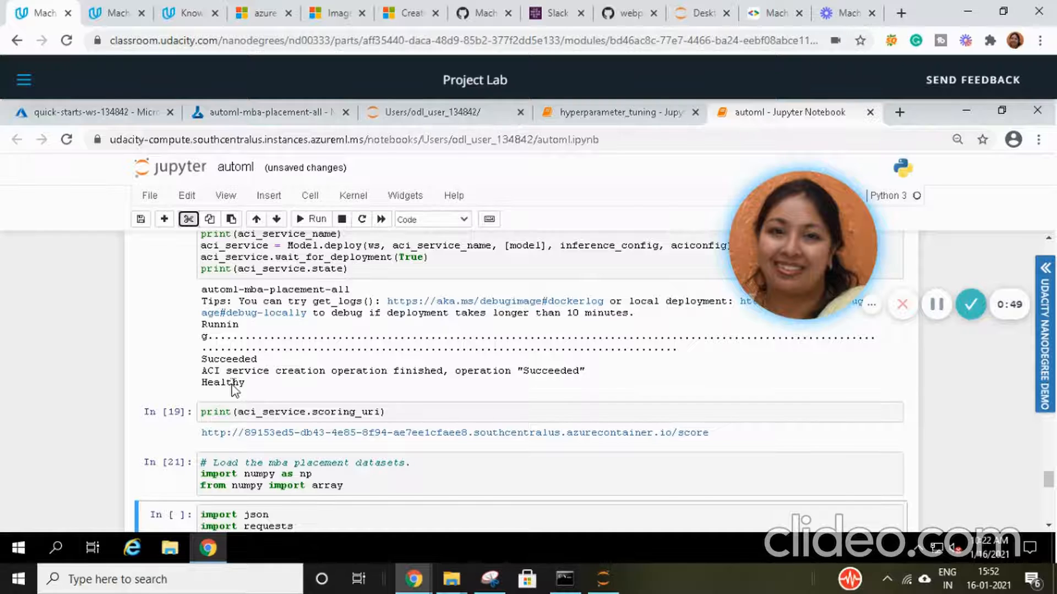
scroll(302, 397, "down", 4)
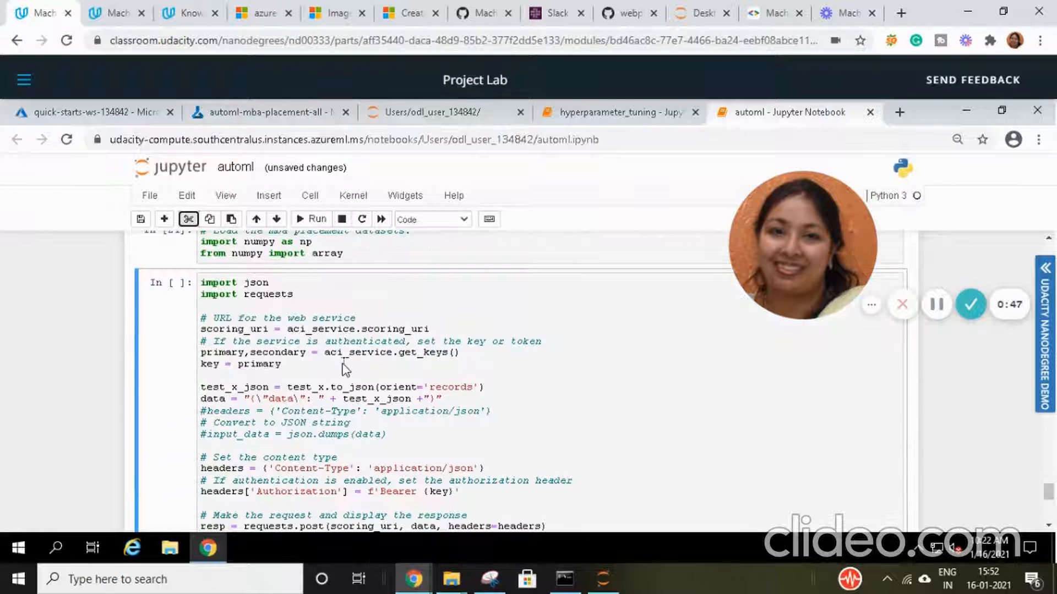
scroll(344, 368, "down", 4)
scroll(343, 370, "up", 4)
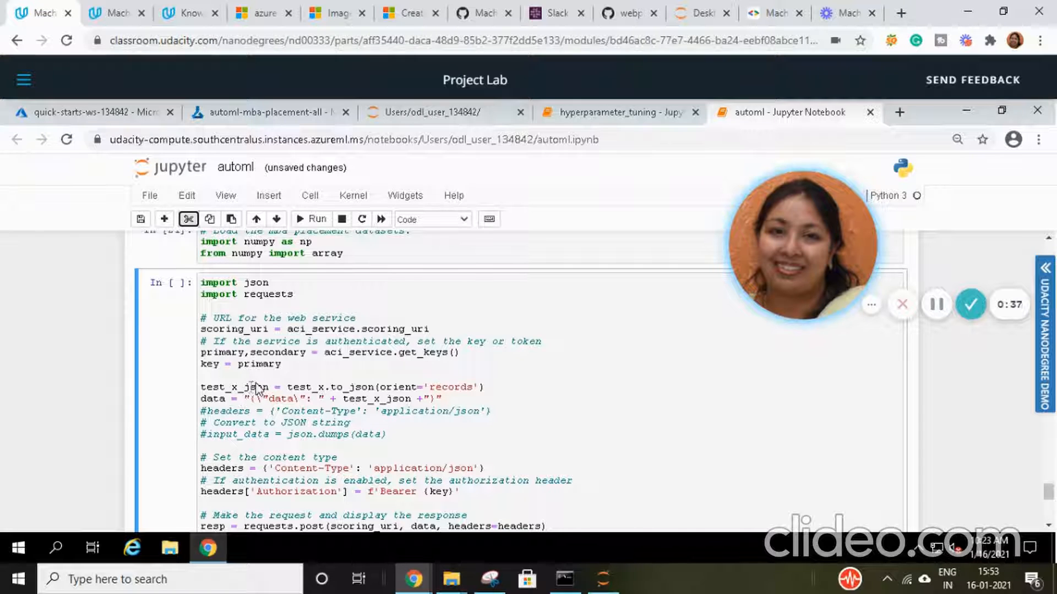
left_click(309, 221)
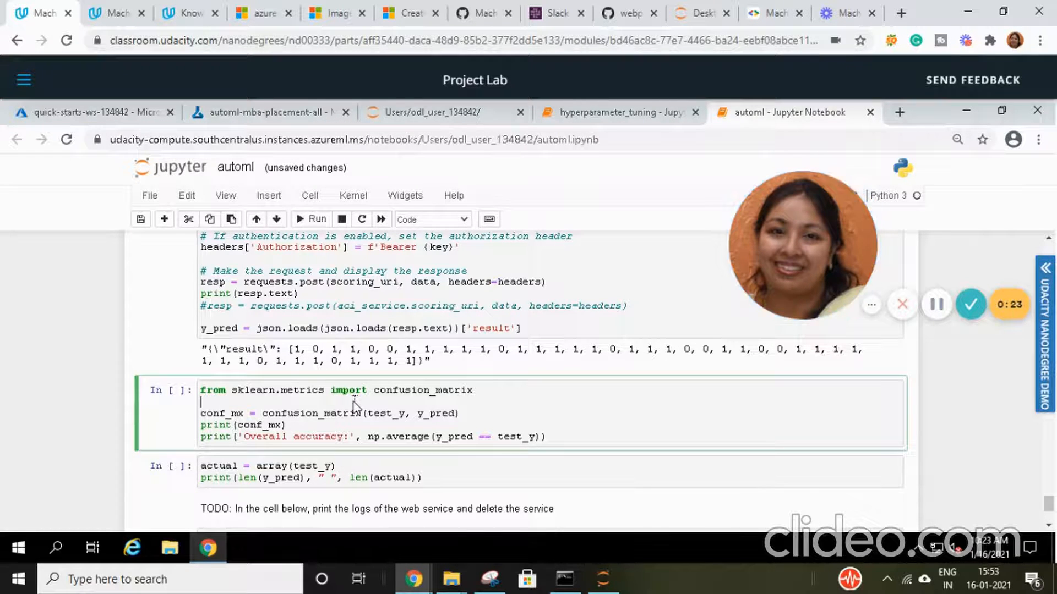
Step: Run the confusion matrix and overall accuracy cell, and the cell printing the lengths of y_pred and actual
left_click(337, 439)
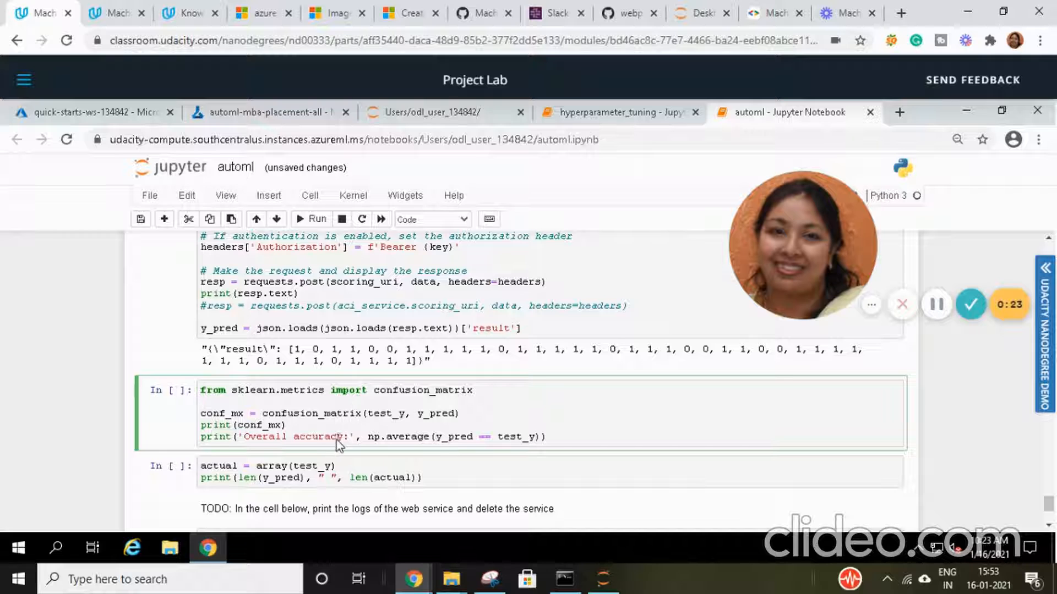
left_click(307, 220)
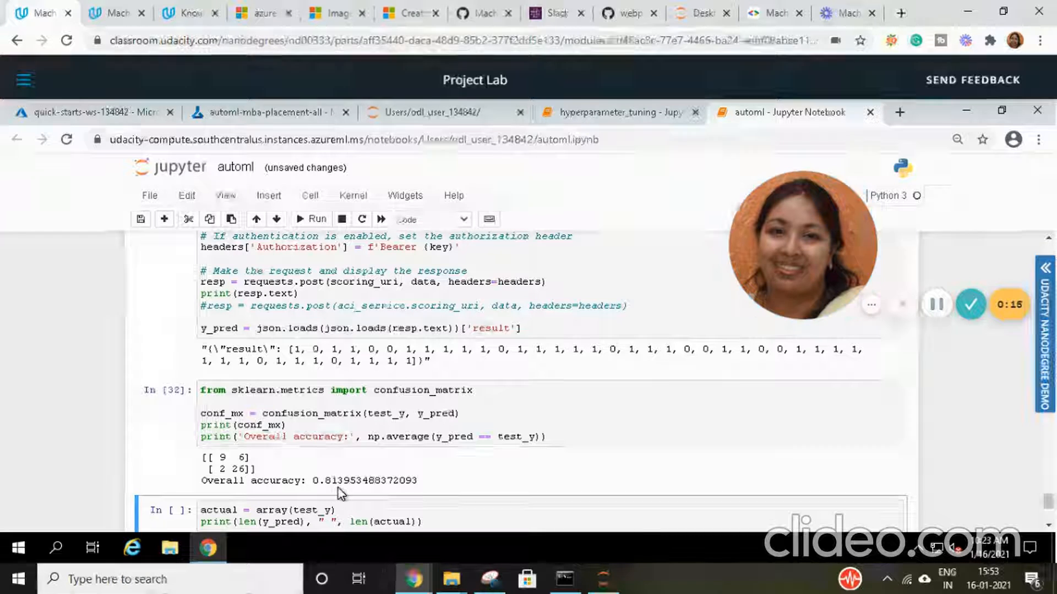
scroll(340, 492, "down", 3)
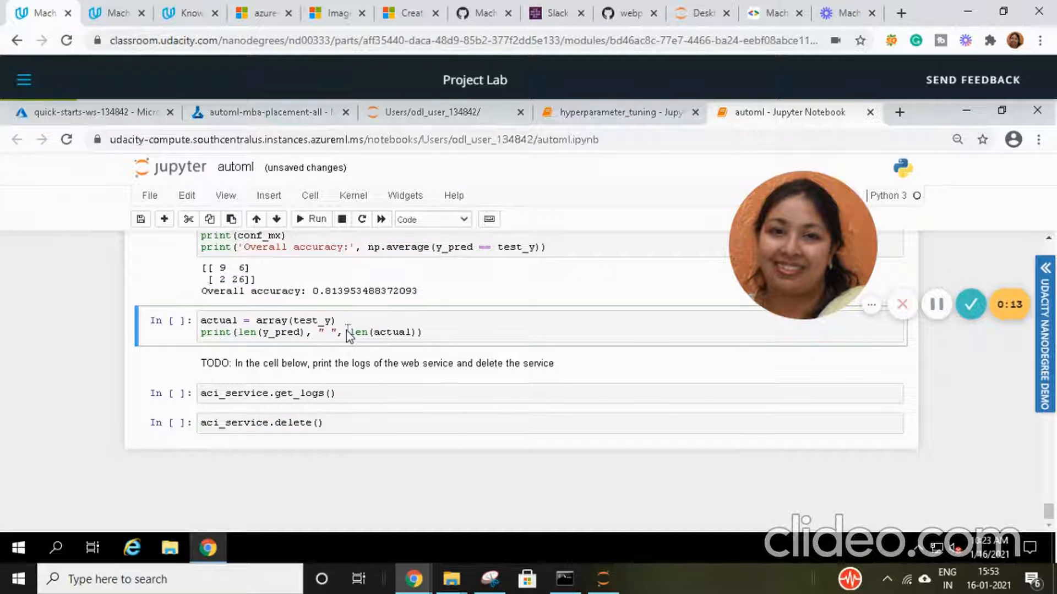
left_click(317, 220)
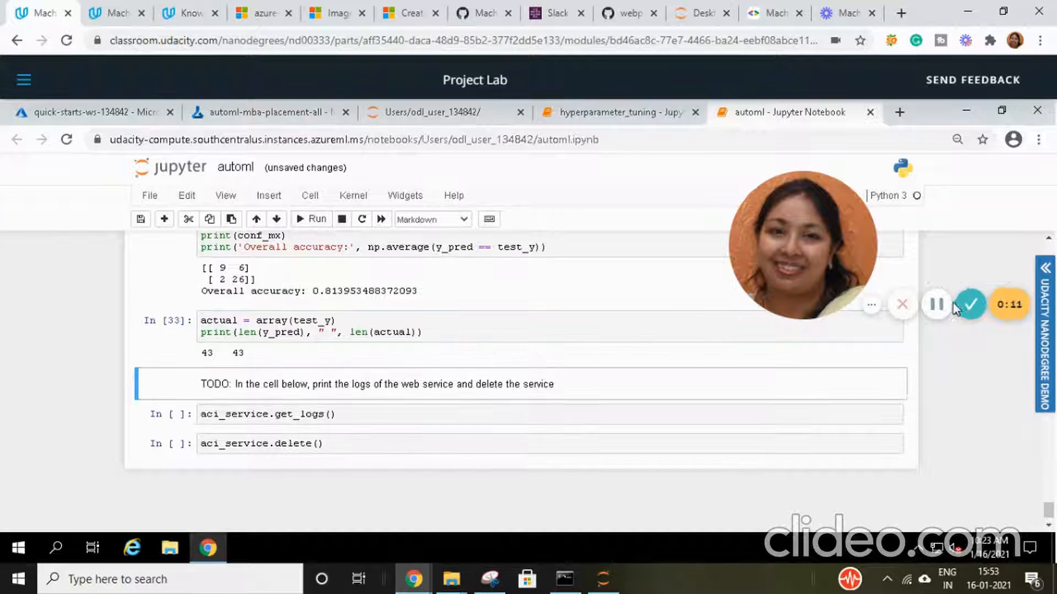